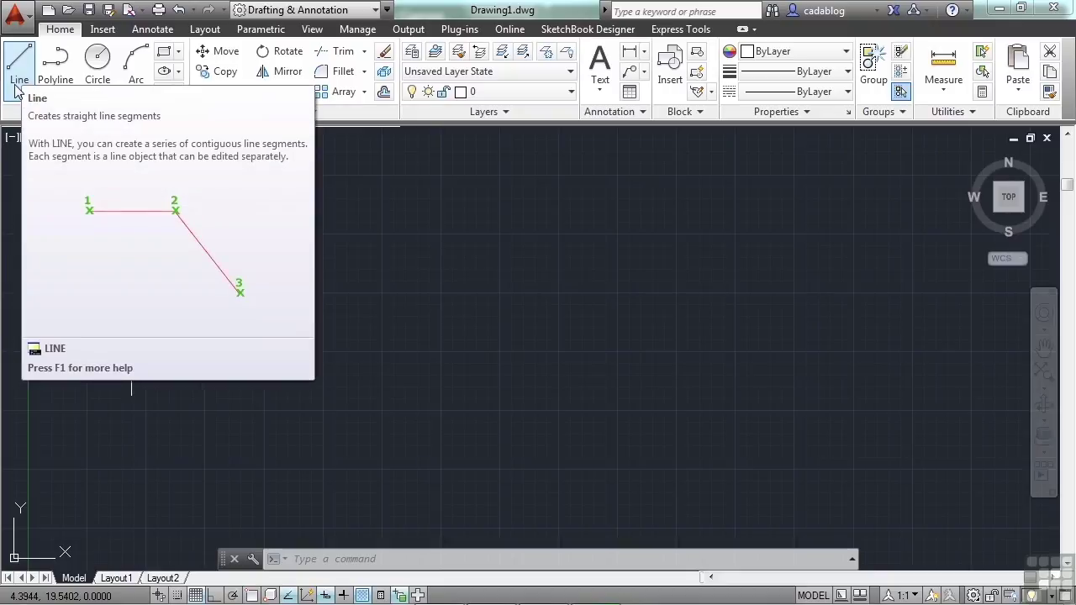
Step: Draw an open chain of six connected freehand line segments in the empty drawing with the Line command
left_click(17, 70)
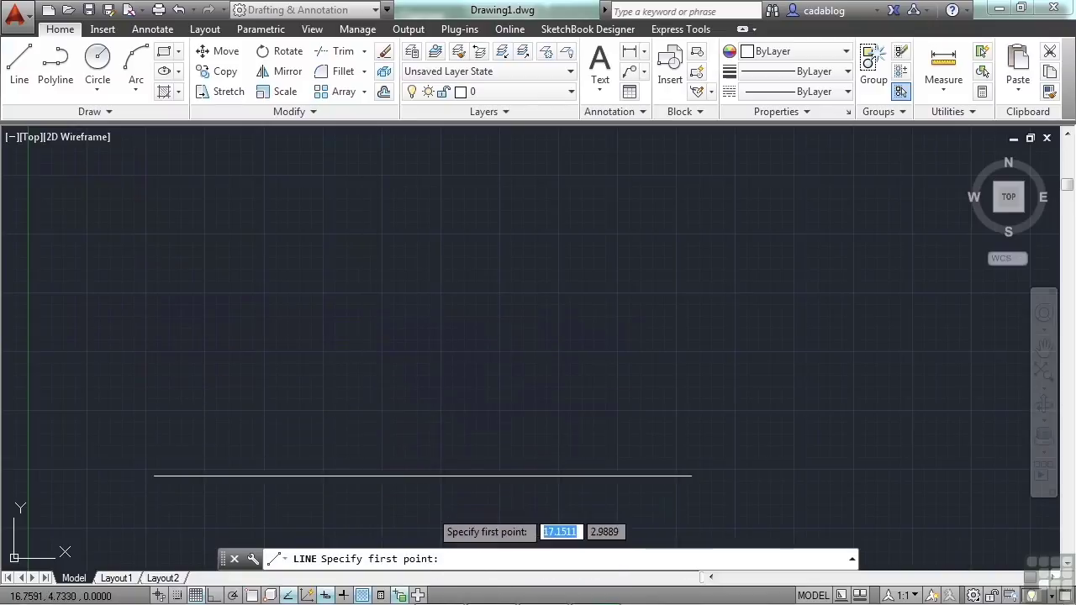
left_click(313, 318)
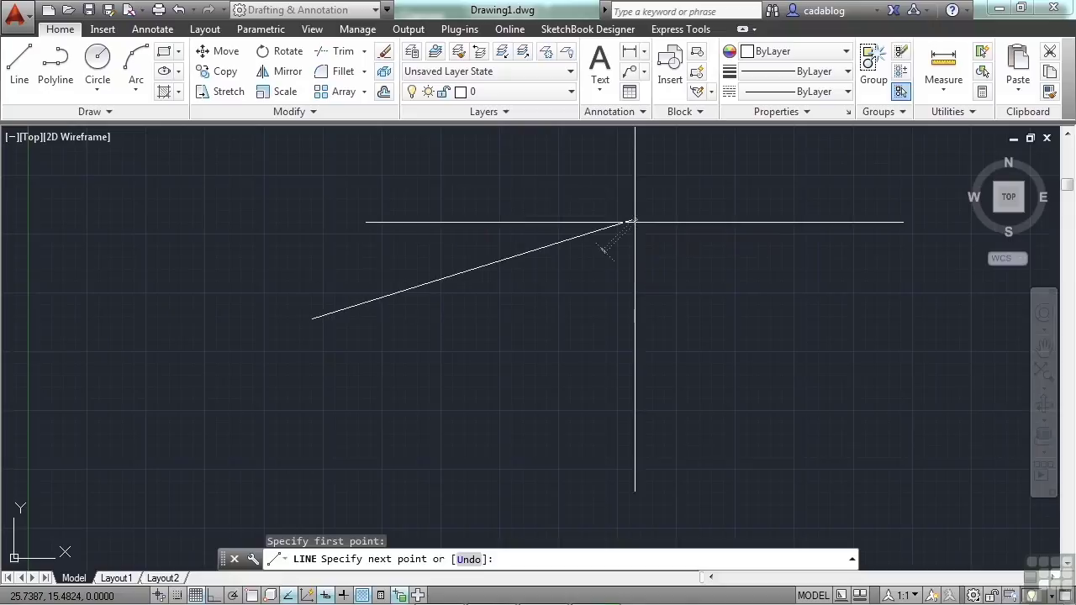
left_click(631, 221)
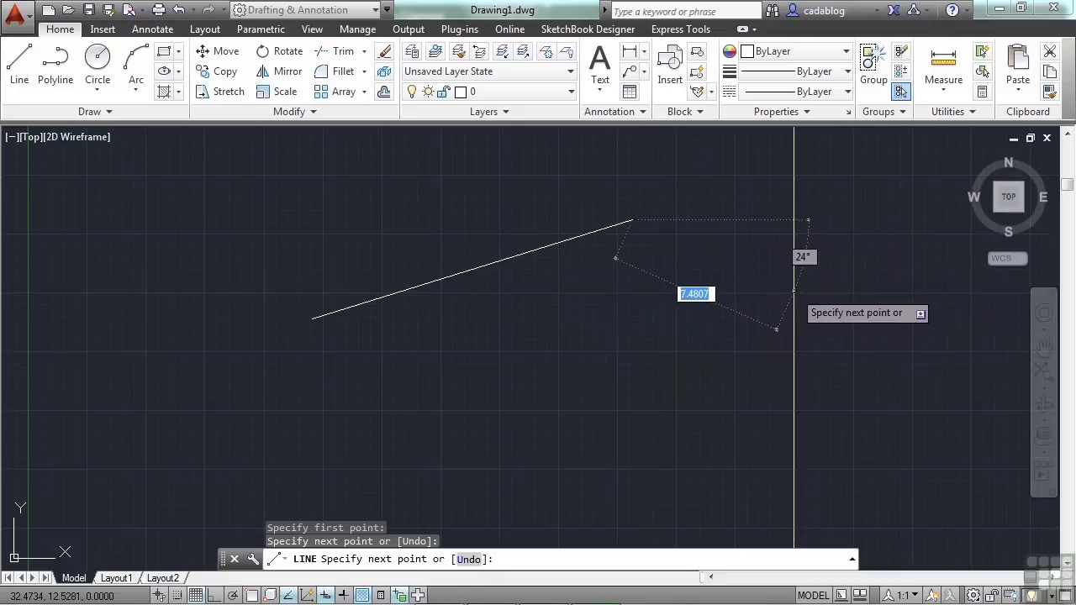
left_click(795, 297)
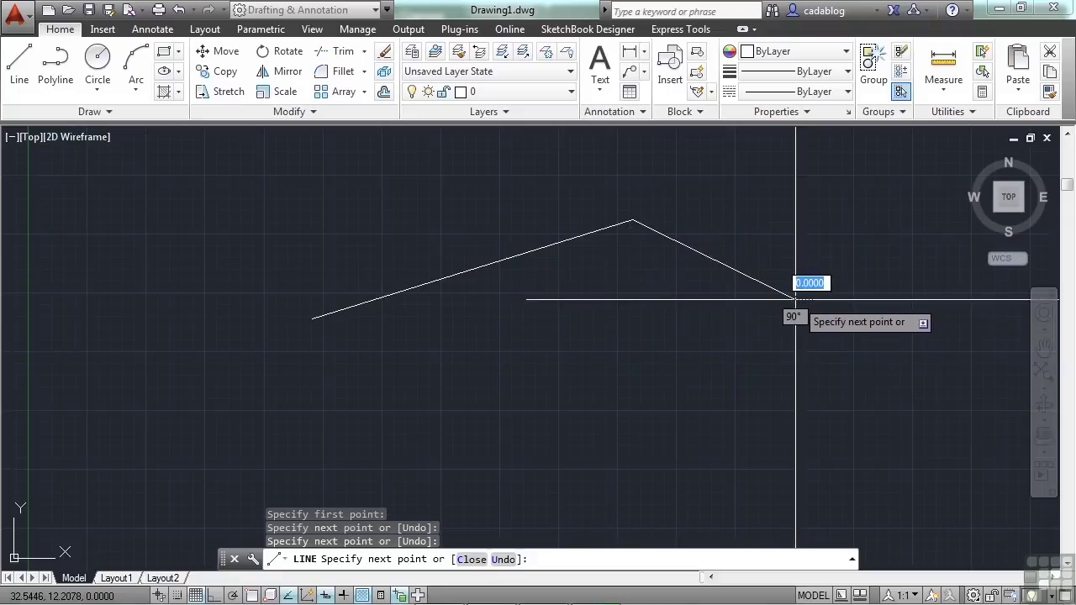
left_click(629, 410)
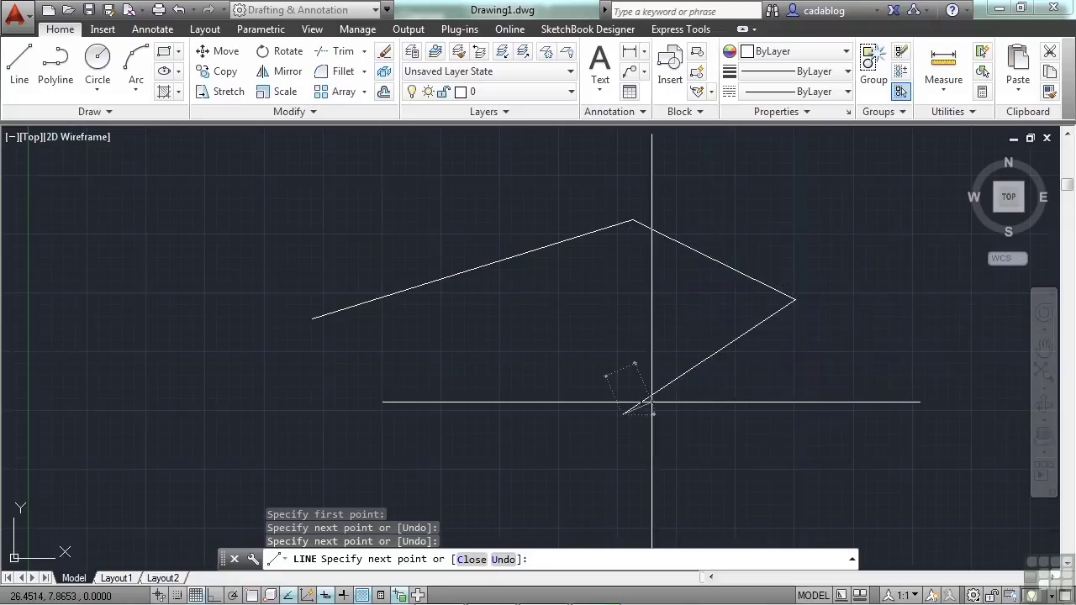
left_click(500, 387)
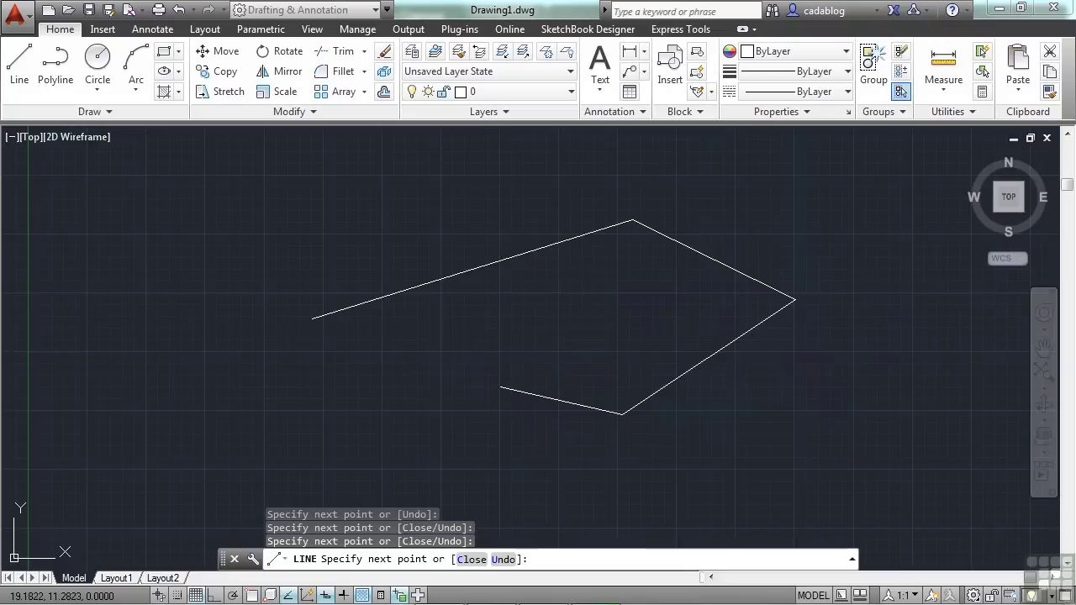
left_click(481, 321)
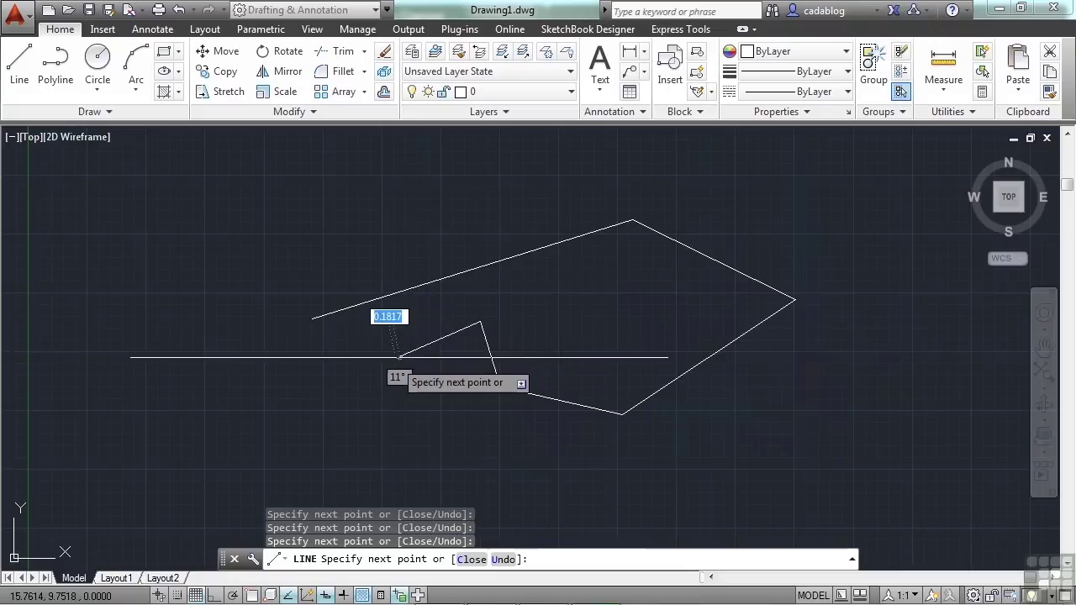
left_click(395, 358)
key("Return")
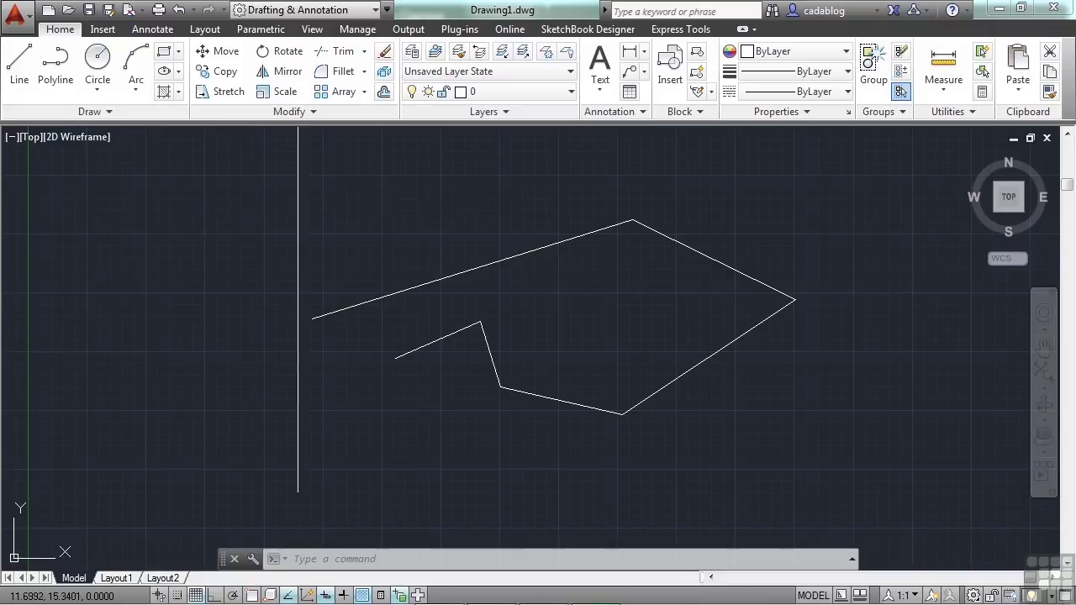
Step: Erase all six line segments using a crossing selection around the whole shape
type("e")
key("Return")
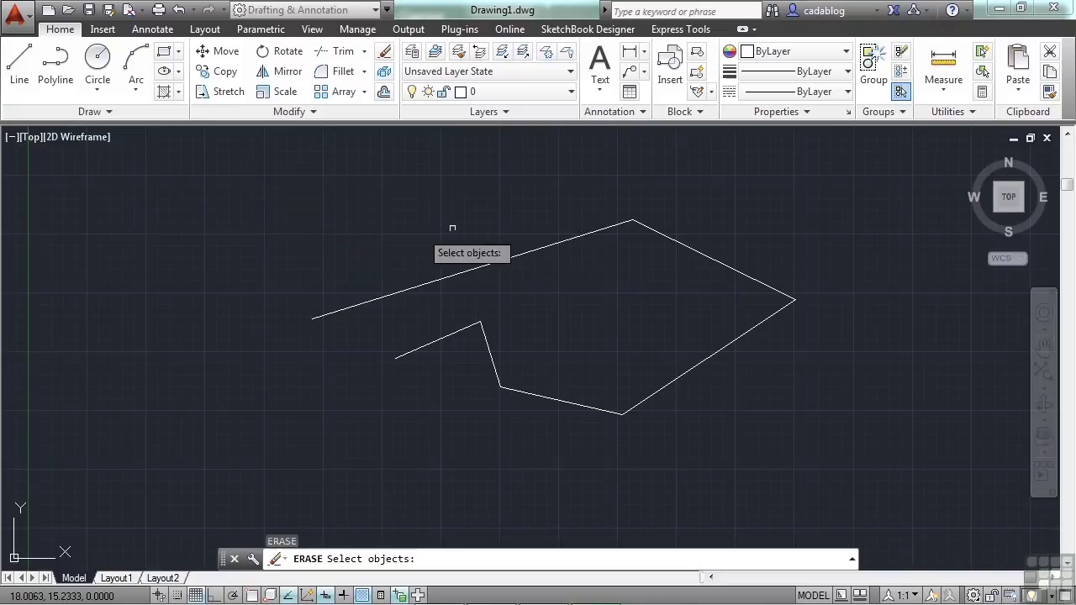
left_click(782, 190)
left_click(354, 435)
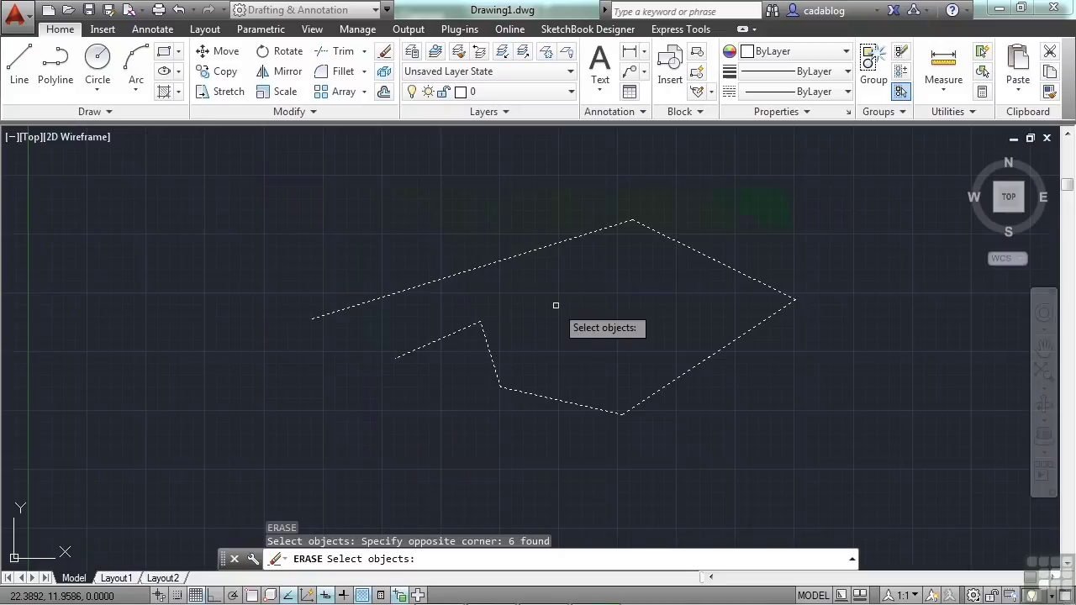
key("Return")
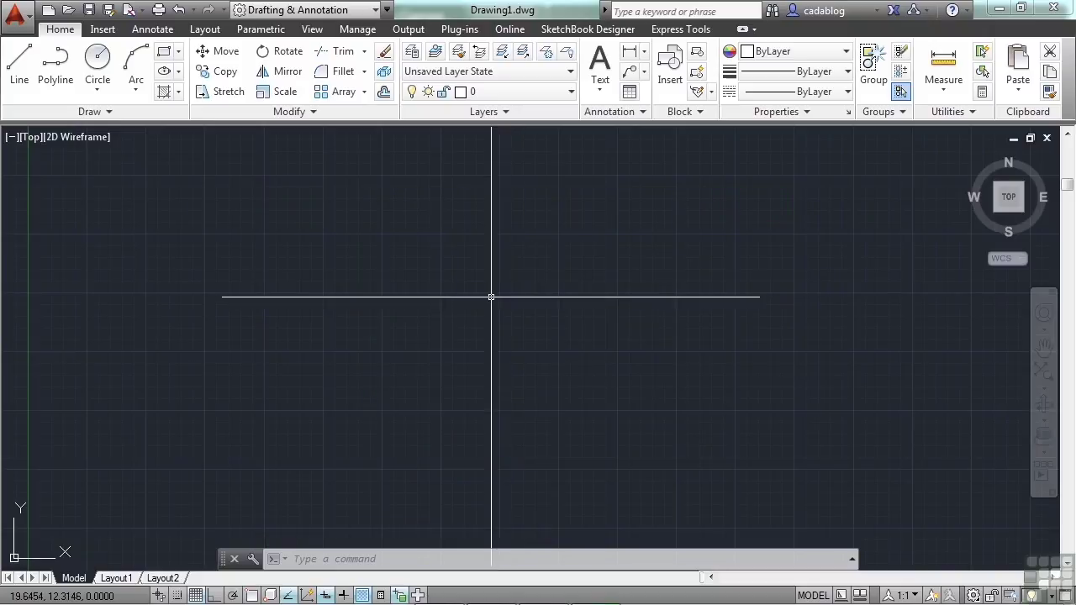
Step: Create a new drawing from the Tutorial-iArch.dwt template
type("new")
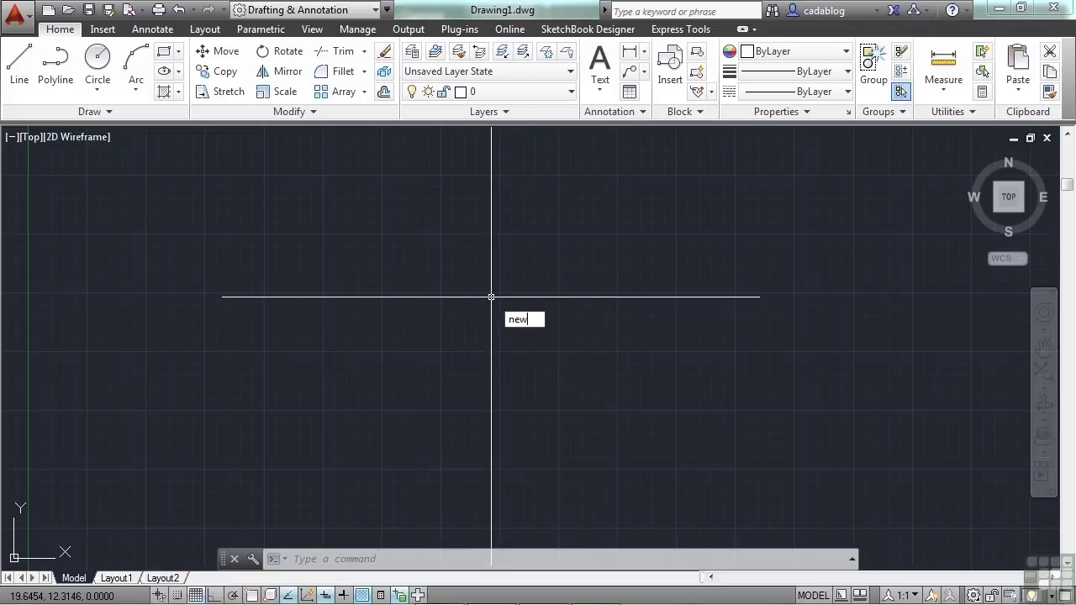
key("Return")
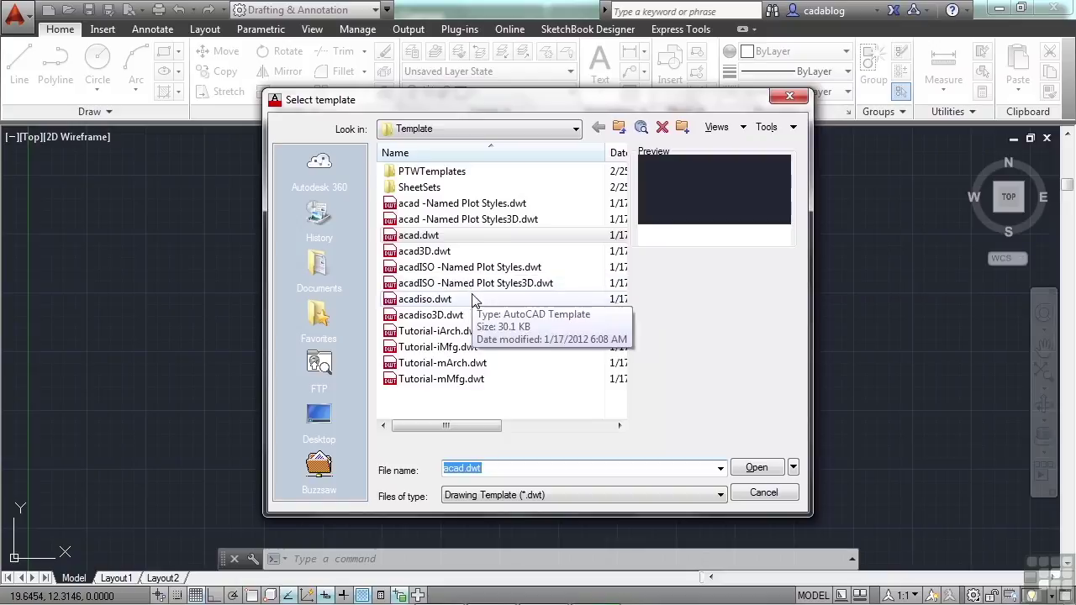
left_click(462, 333)
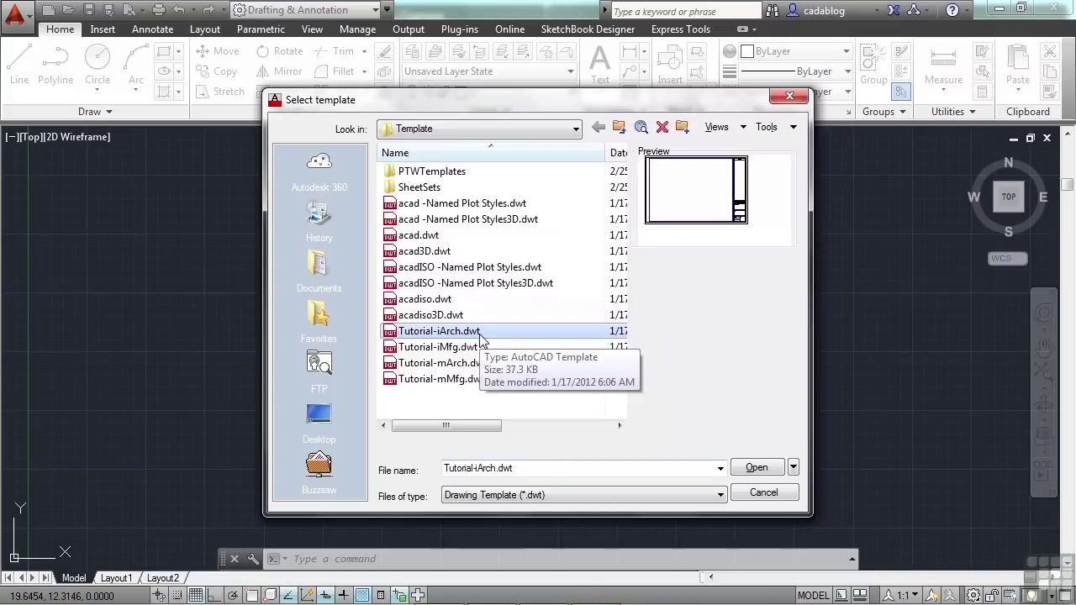
left_click(755, 471)
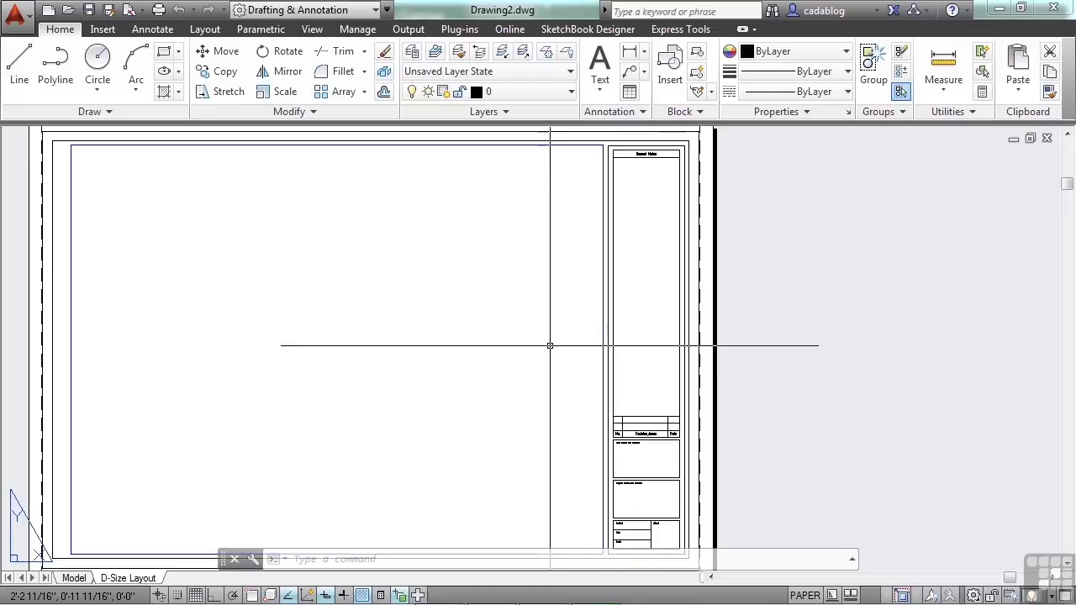
Step: Inspect the title block sheet on the D-Size Layout and switch to model space
scroll(552, 343, "down", 2)
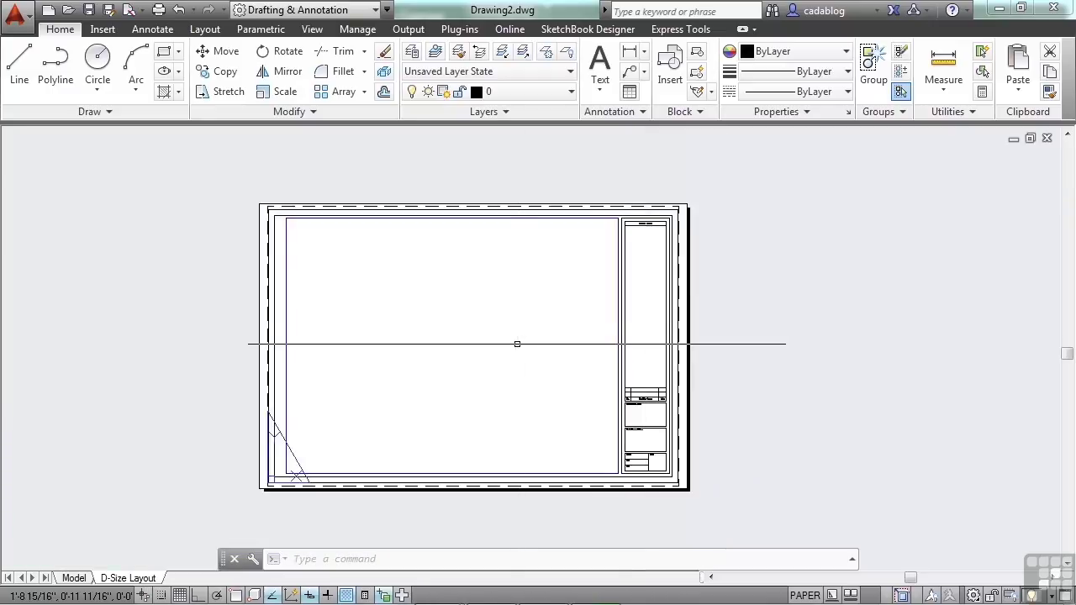
middle_click_drag(486, 350, 569, 323)
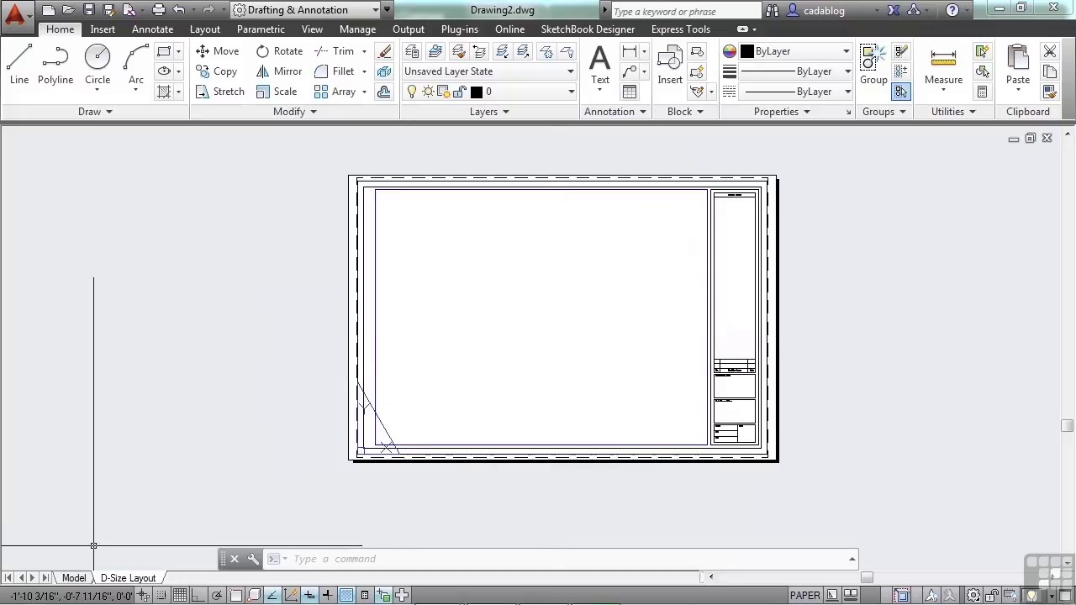
left_click(74, 578)
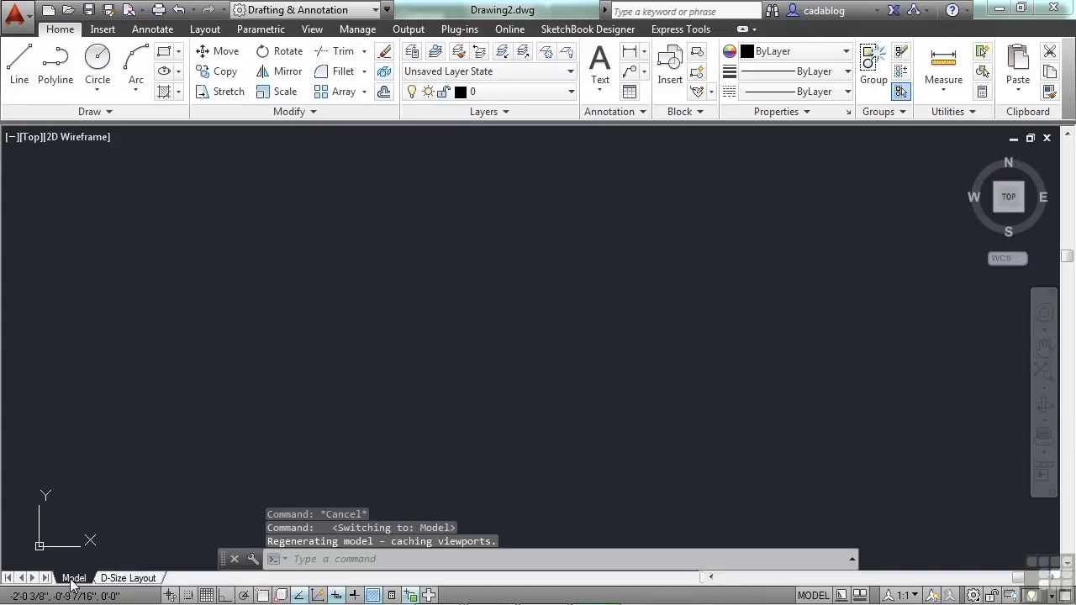
left_click(118, 579)
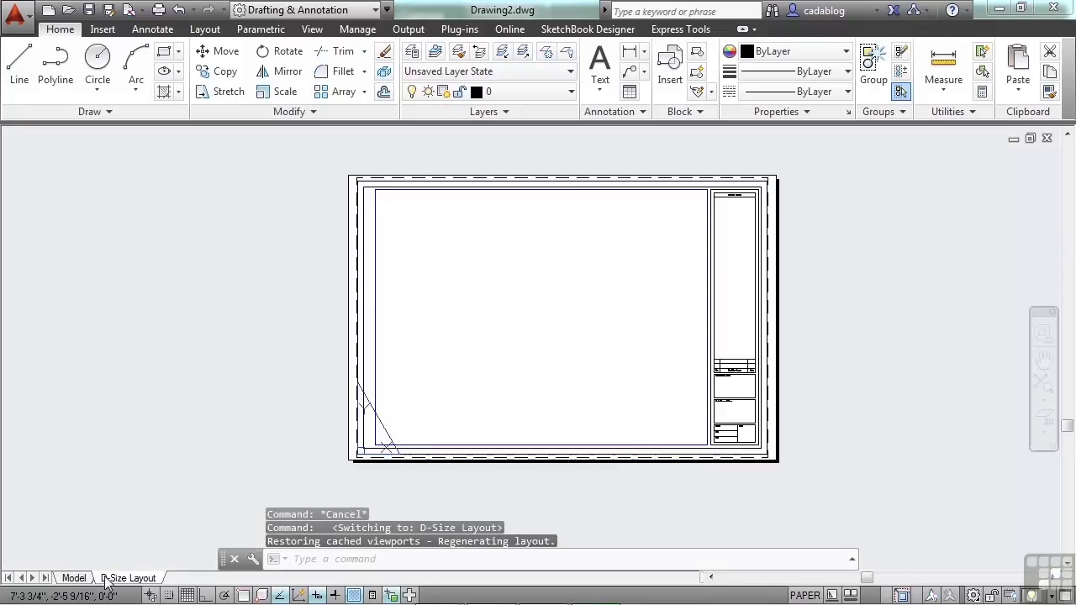
left_click(83, 578)
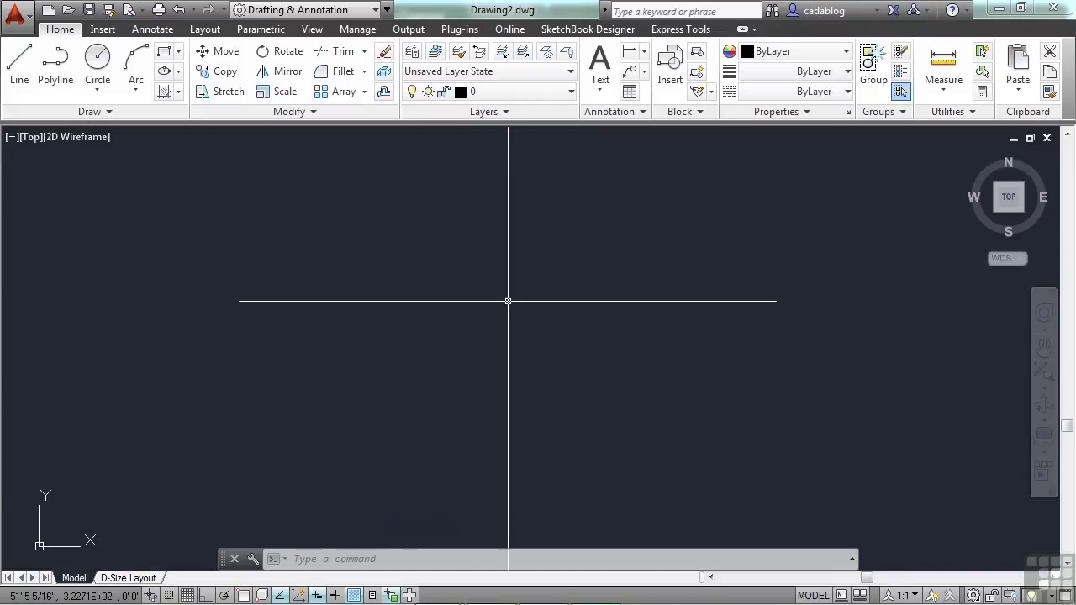
Step: Check the length, angle and insertion scale settings in the Drawing Units dialog and accept them as they are
type("units")
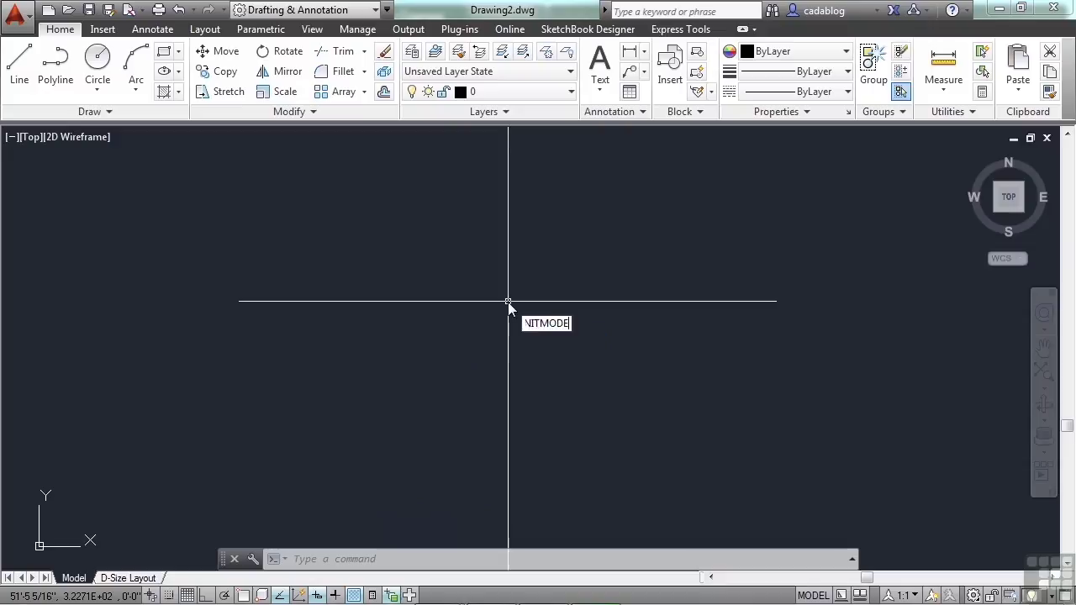
key("Return")
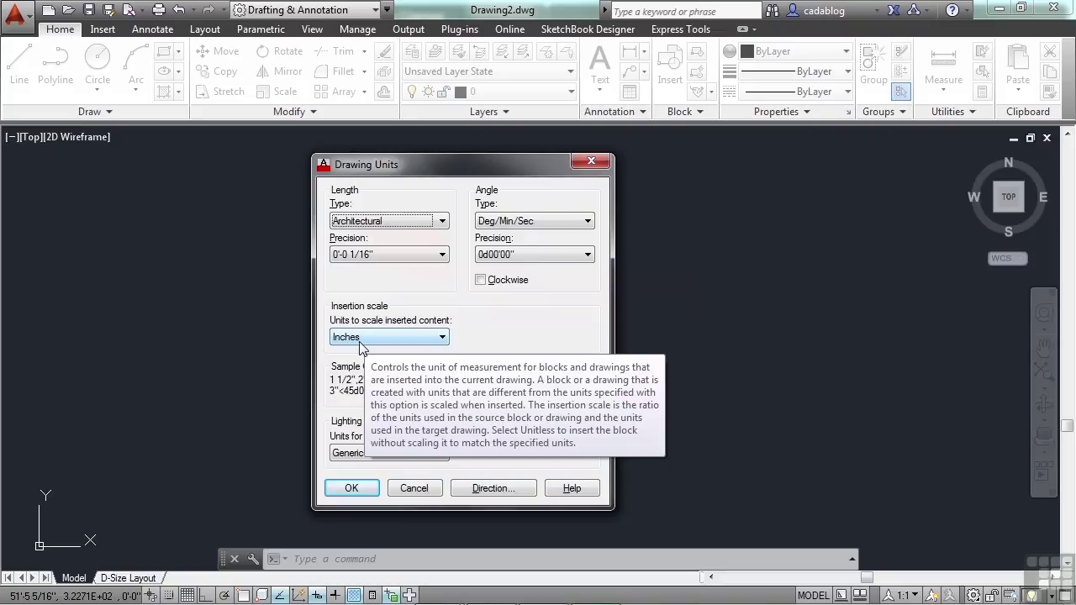
left_click(352, 489)
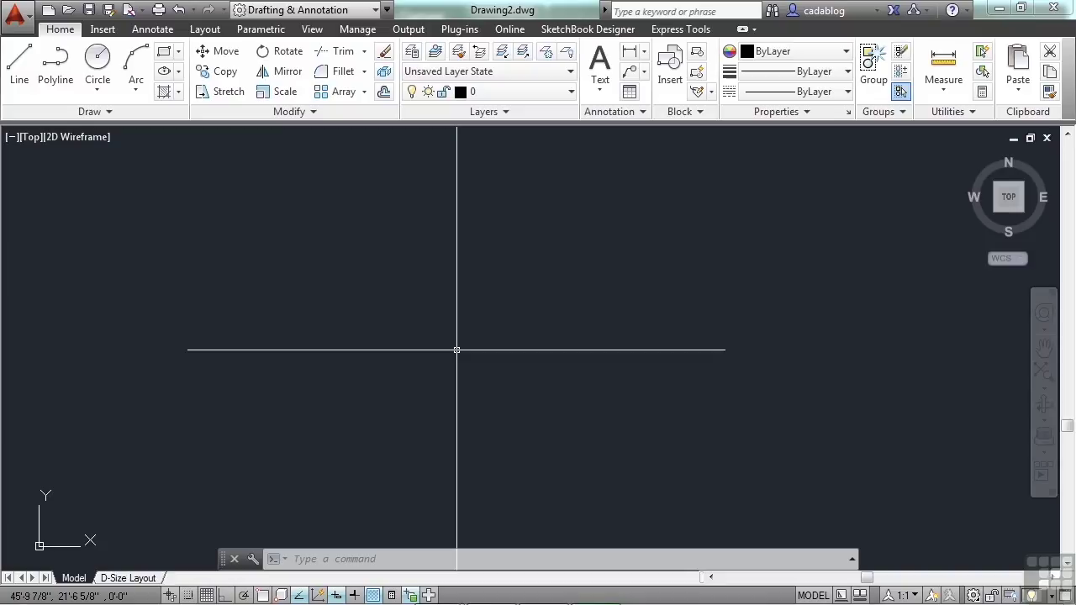
Step: Start a line with its first point at the origin, 0,0
left_click(32, 74)
type("LINe")
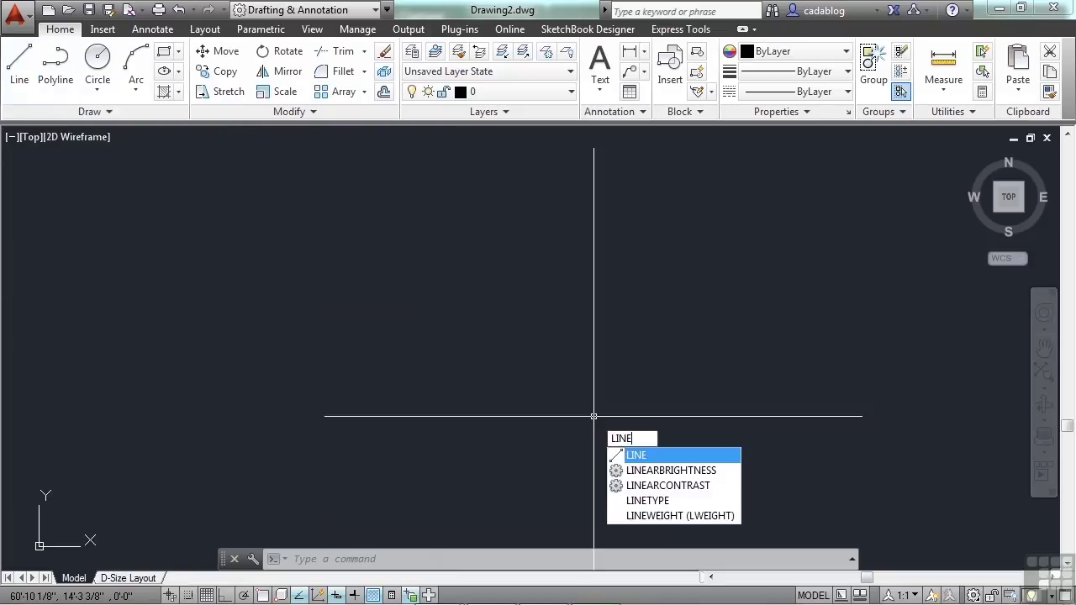
key("Return")
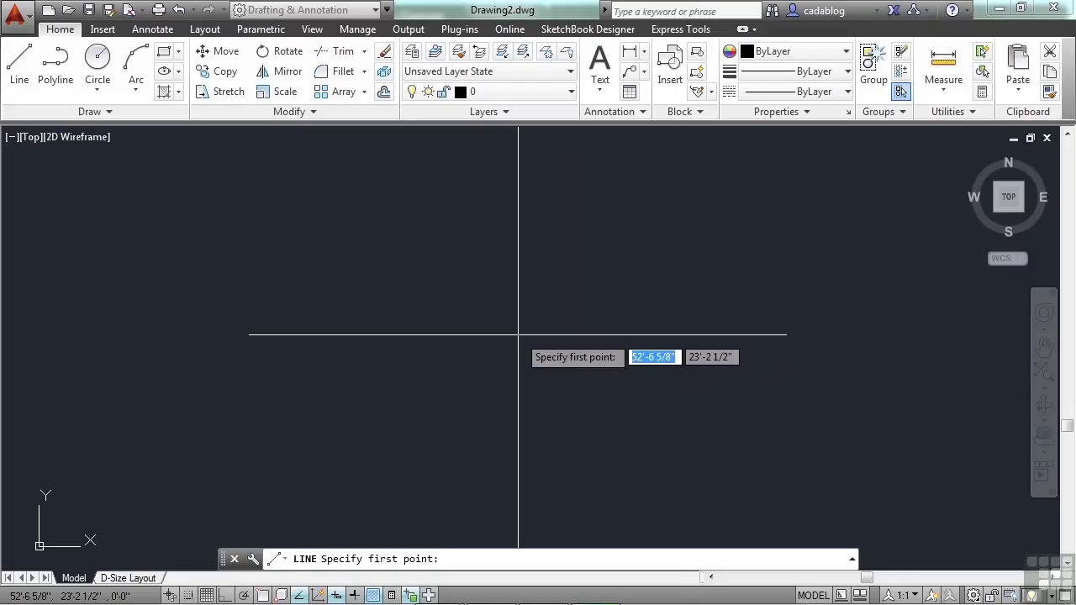
type("0")
key("Tab")
type("0")
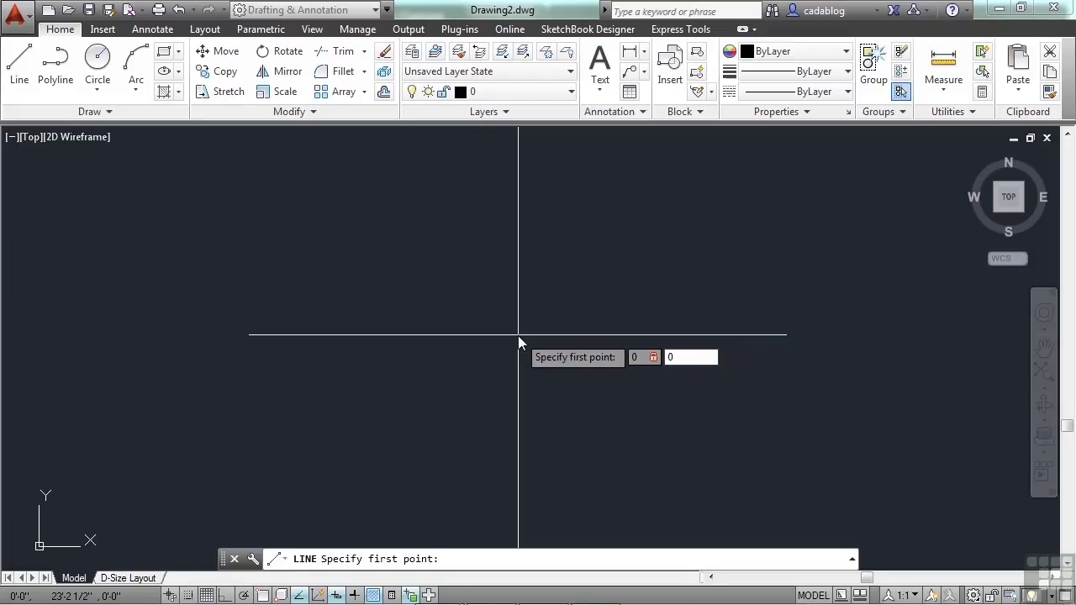
key("Return")
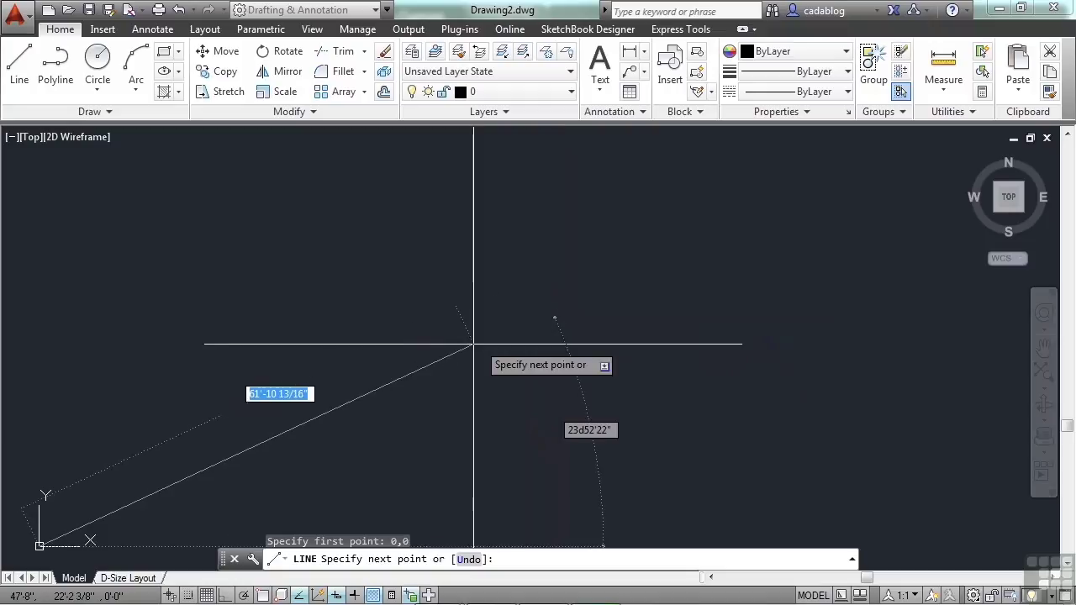
Step: Try a 50' line segment at a free angle from the origin and undo it
mouse_move(382, 360)
middle_mouse_down()
mouse_move(631, 286)
mouse_move(634, 297)
middle_mouse_up()
scroll(435, 421, "down", 3)
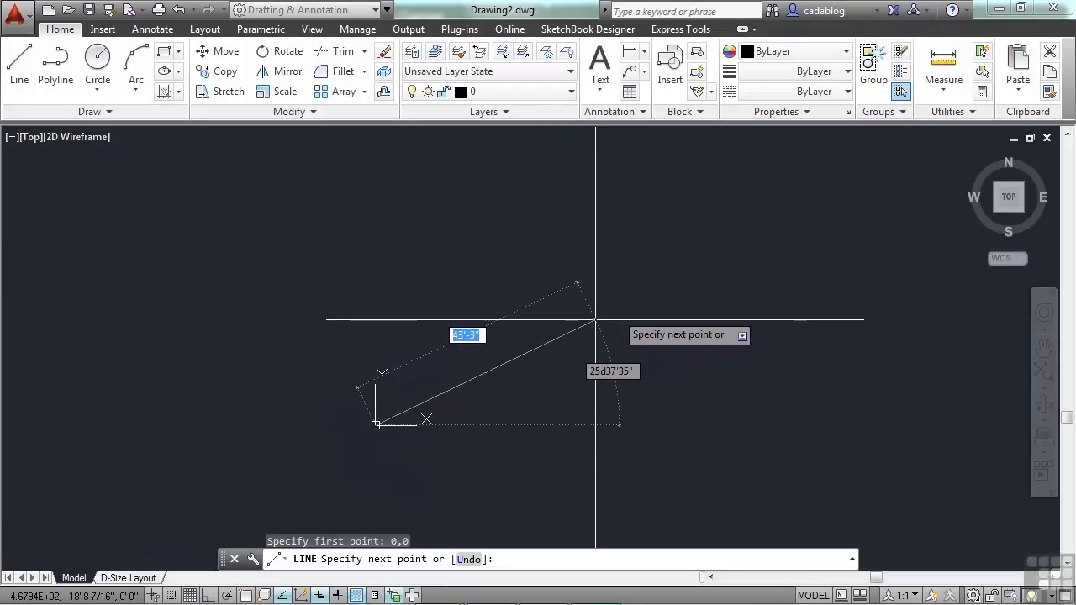
middle_click_drag(600, 308, 580, 278)
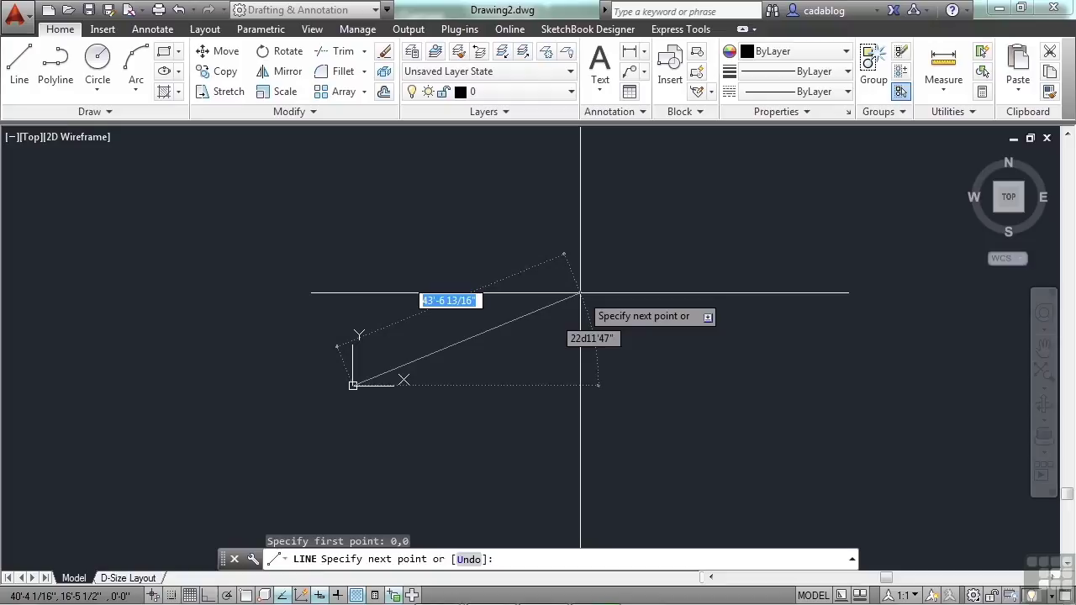
type("50'")
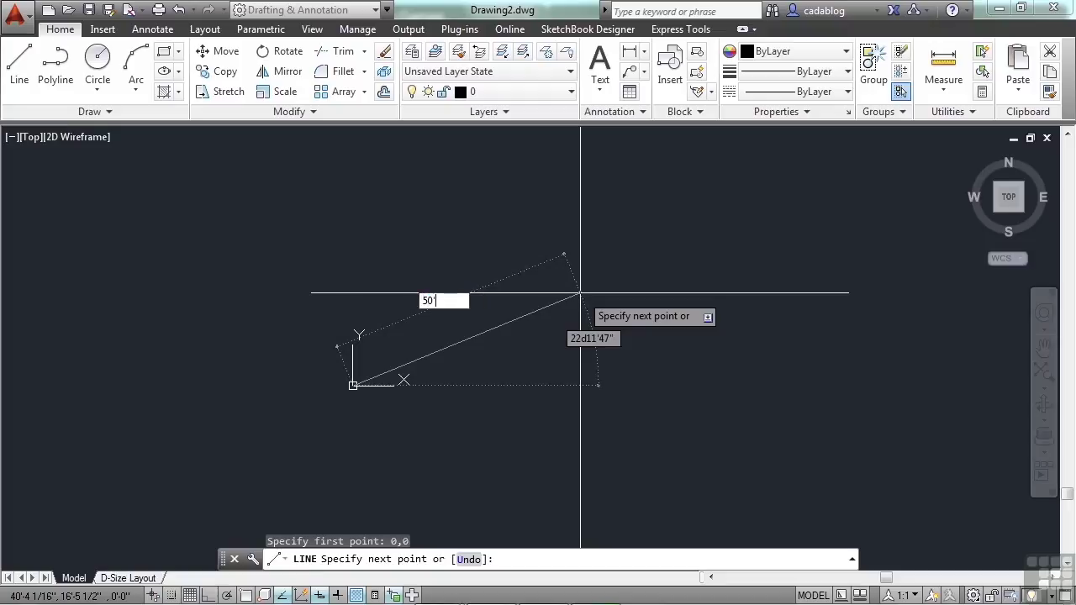
type("6")
key("BackSpace")
key("ctrl+z")
Step: Turn on Ortho mode and draw a horizontal 50' line segment from the origin along the positive X axis
key("F8")
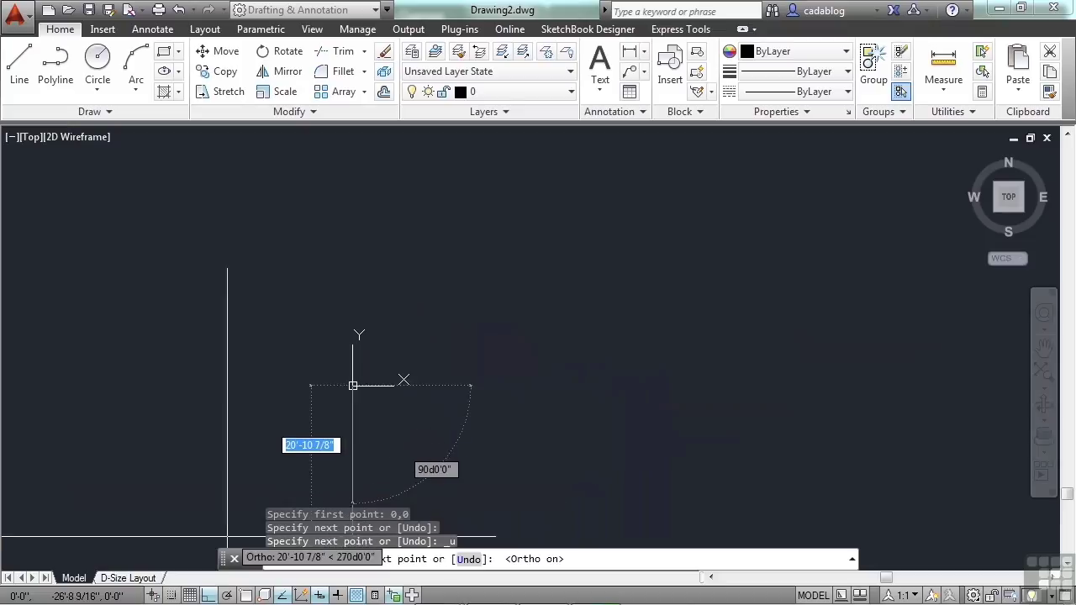
left_click(212, 595)
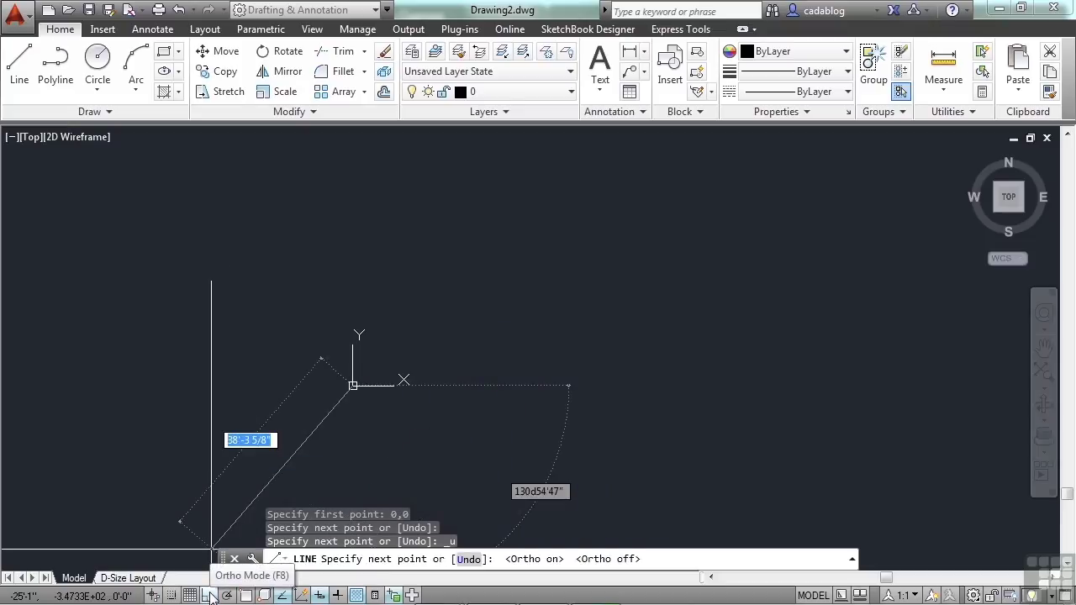
left_click(212, 595)
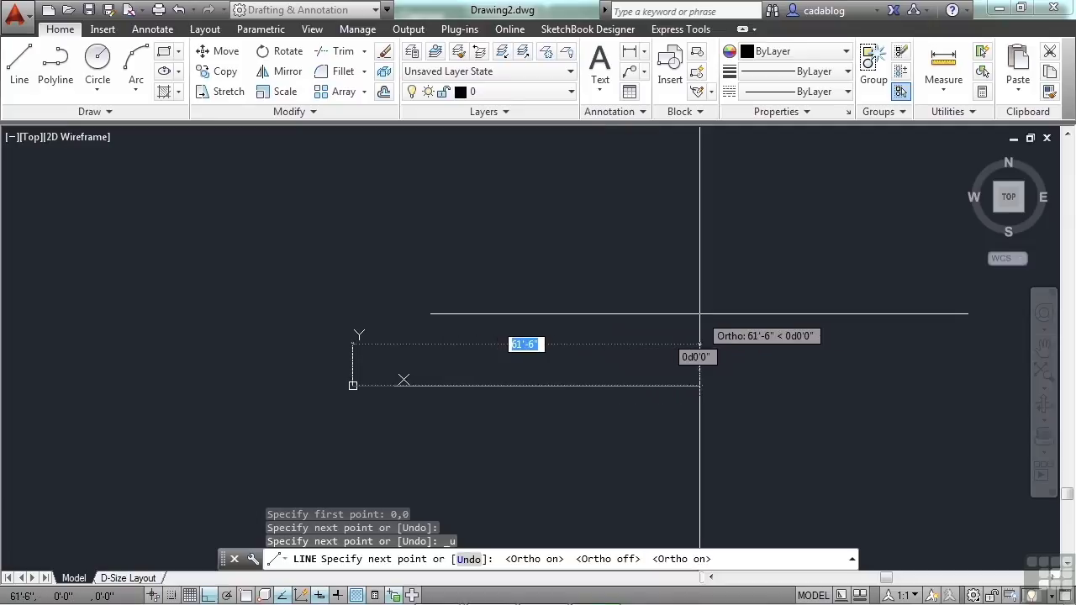
type("50'")
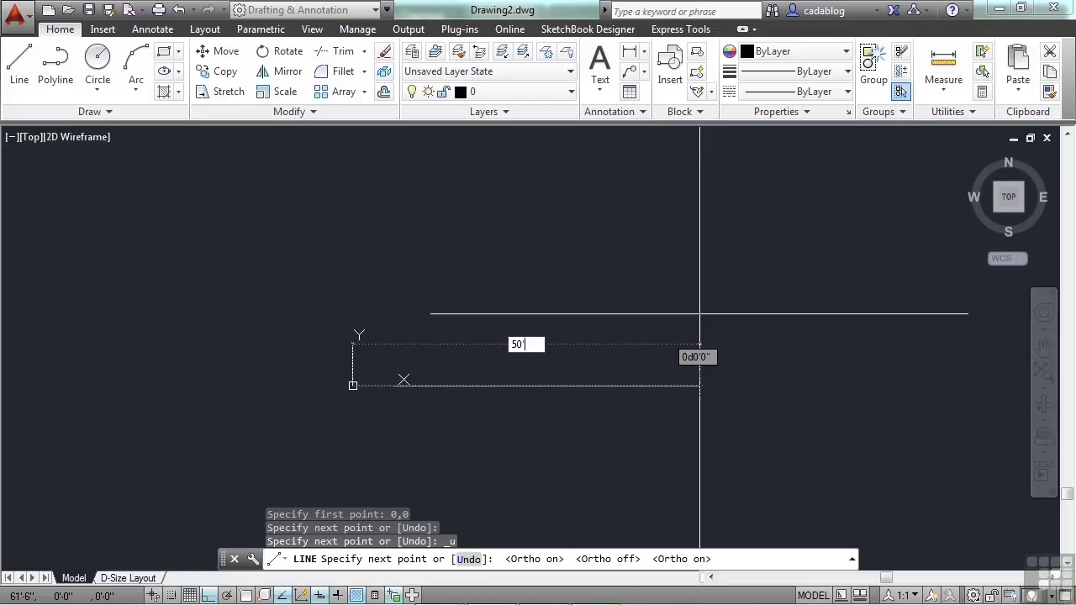
key("Return")
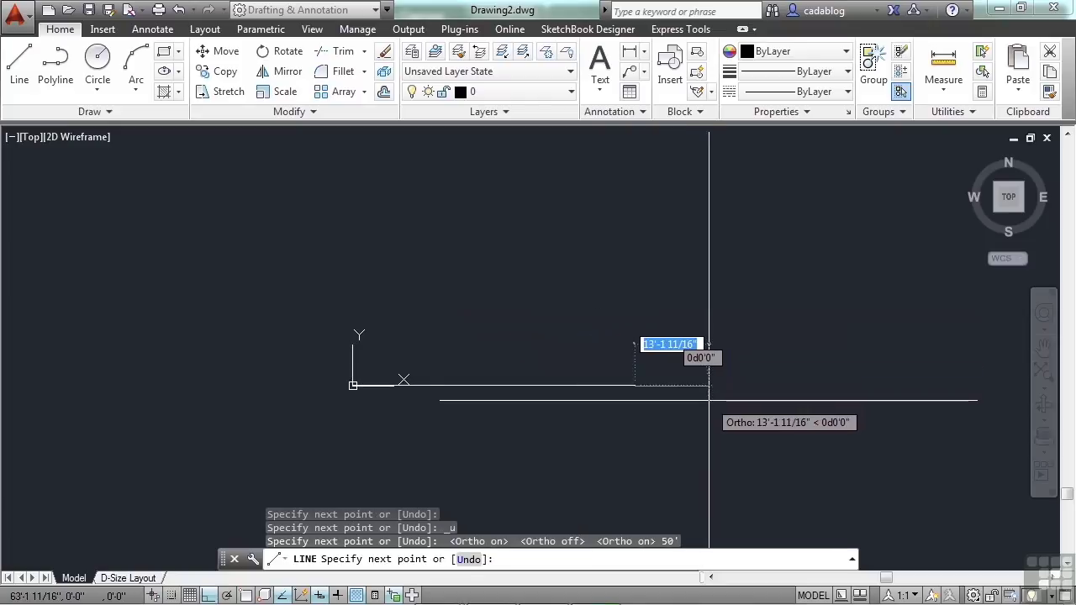
Step: End the Line command and select the horizontal line to examine its endpoints and midpoint, clearing the selection when done
key("Return")
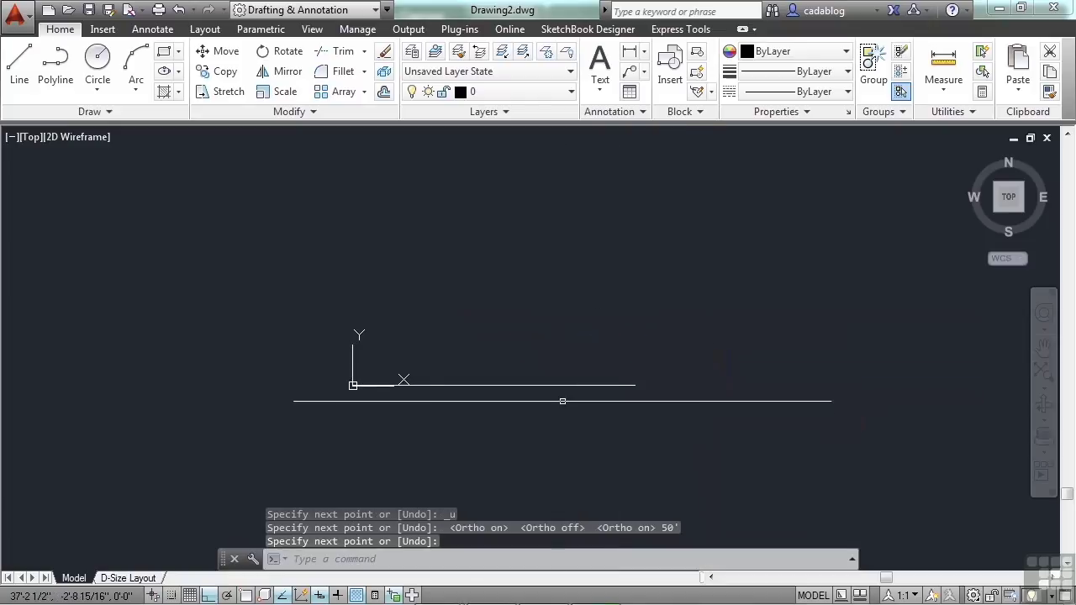
left_click(570, 385)
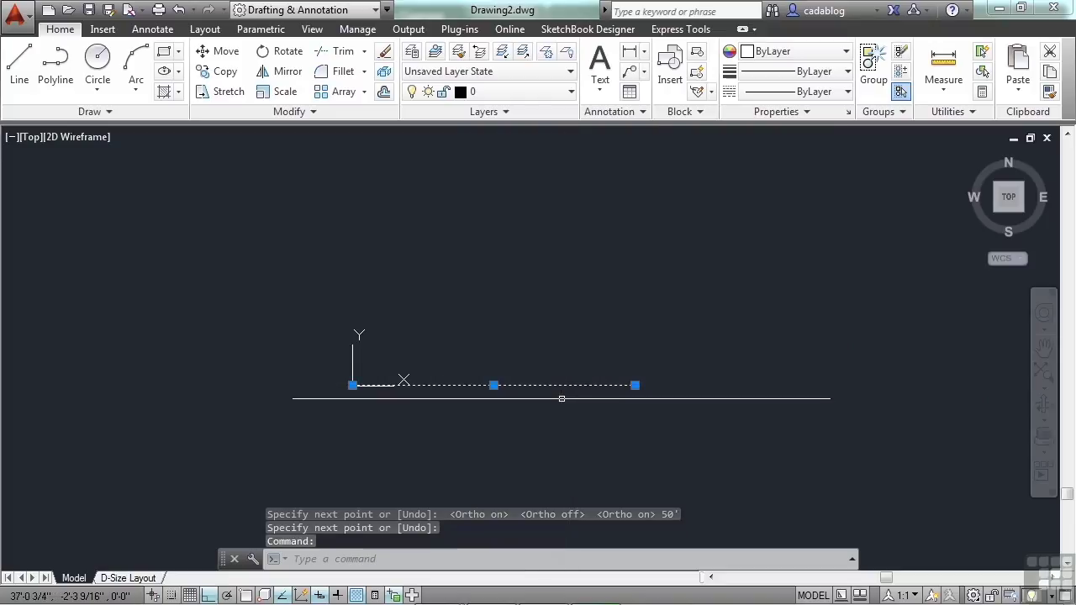
mouse_move(635, 385)
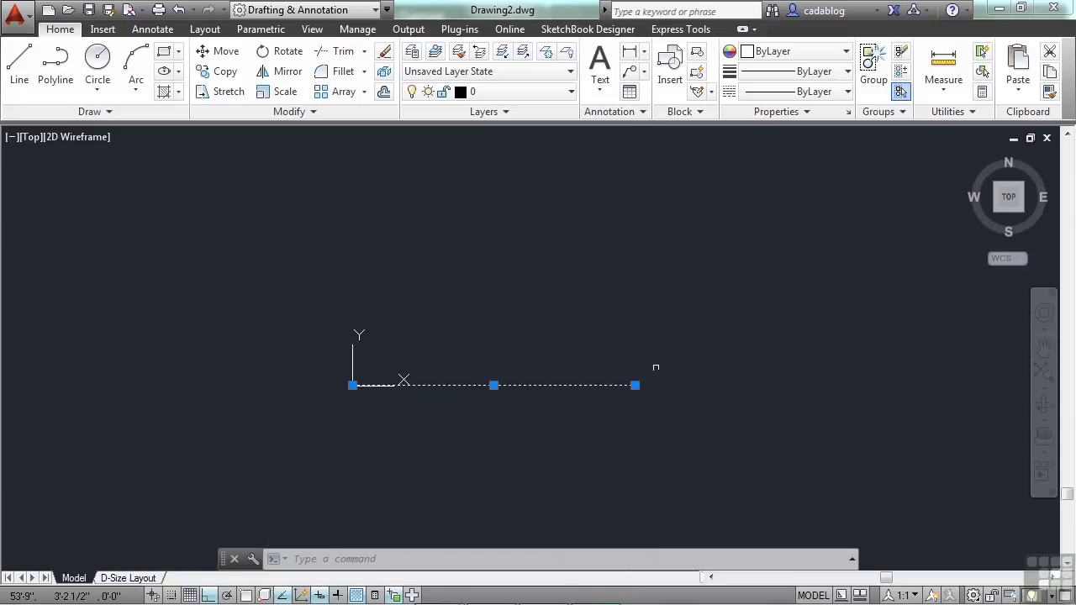
key("Escape")
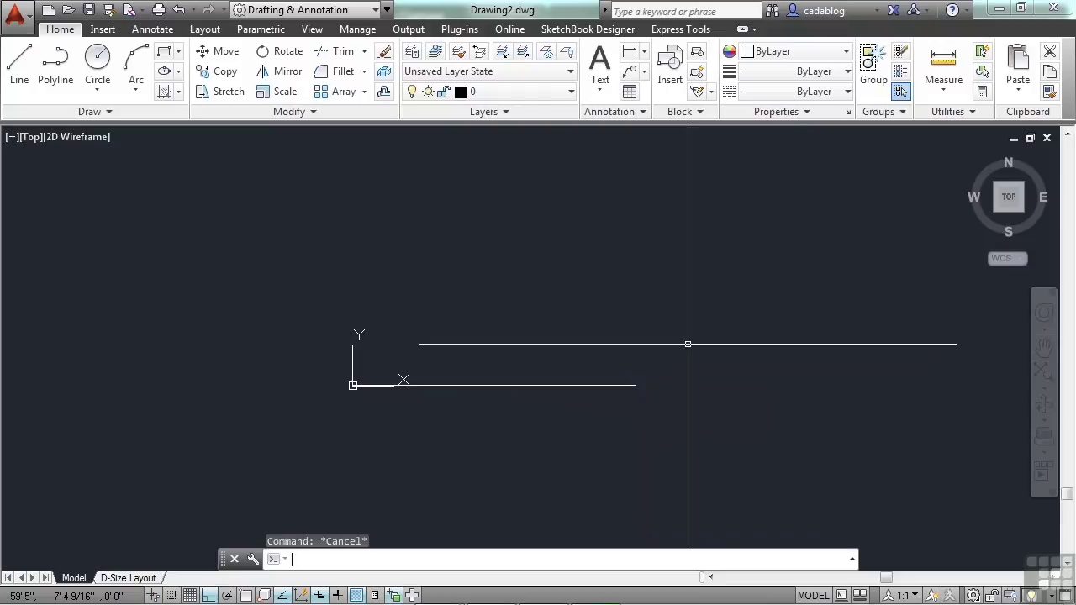
Step: Draw a 30' vertical line upward from the right end of the horizontal line, using an endpoint snap for its first point
type("l")
key("Return")
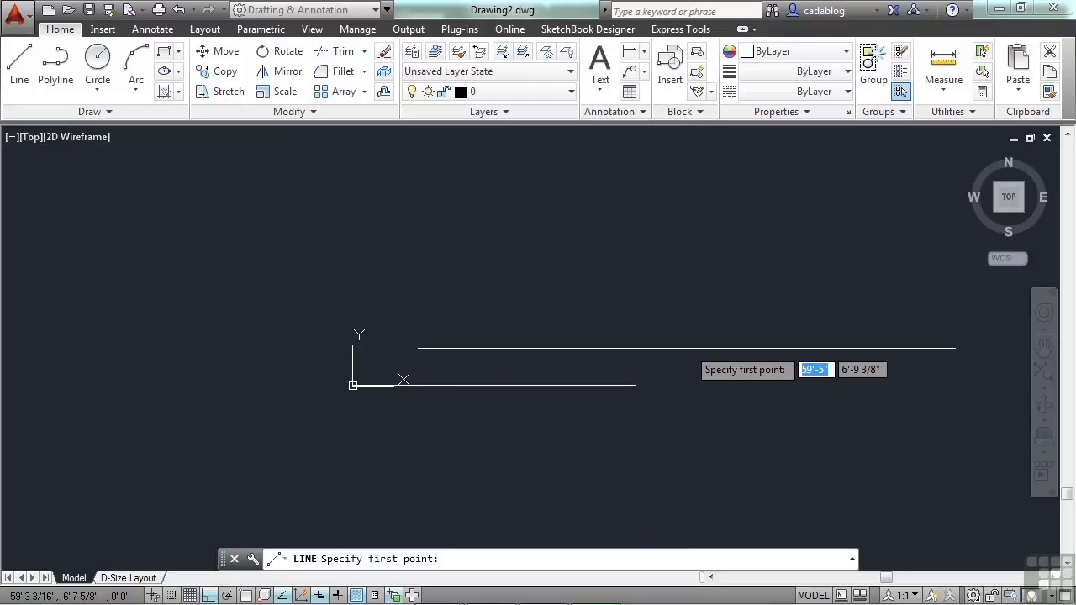
type("end")
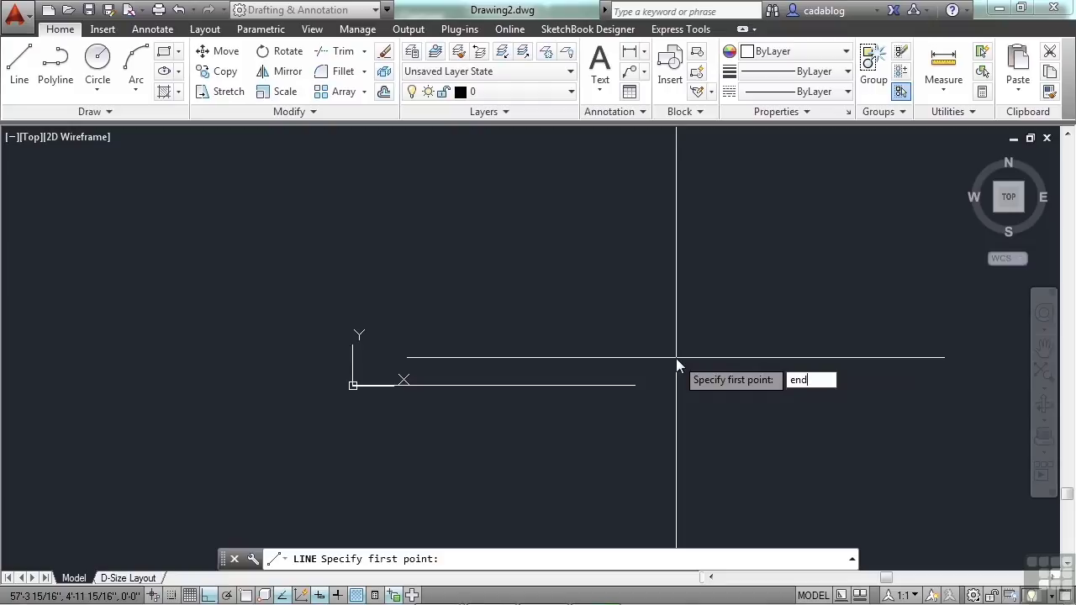
key("Return")
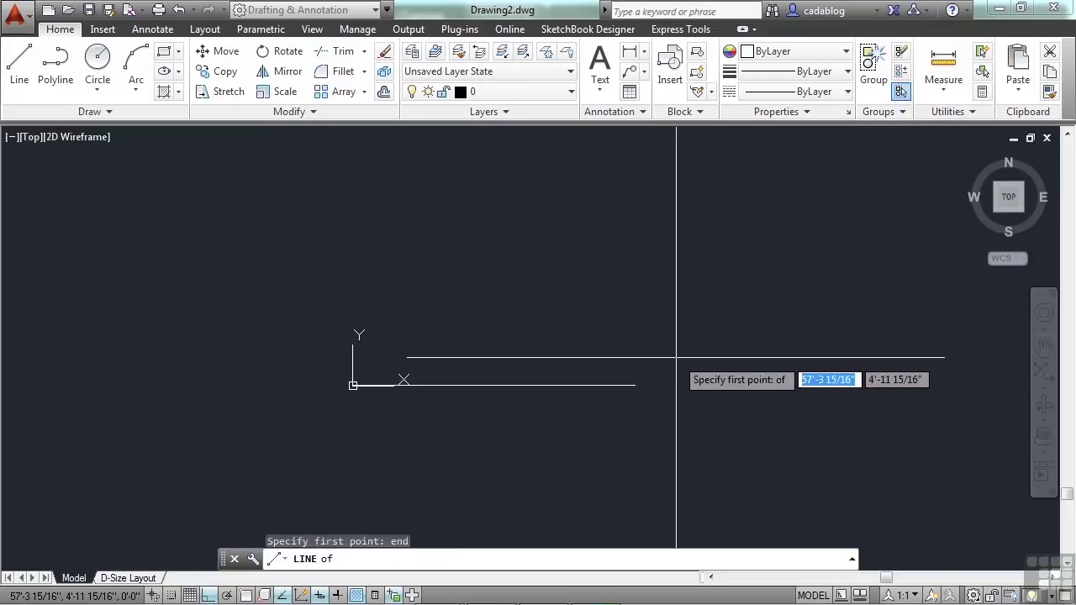
left_click(644, 393)
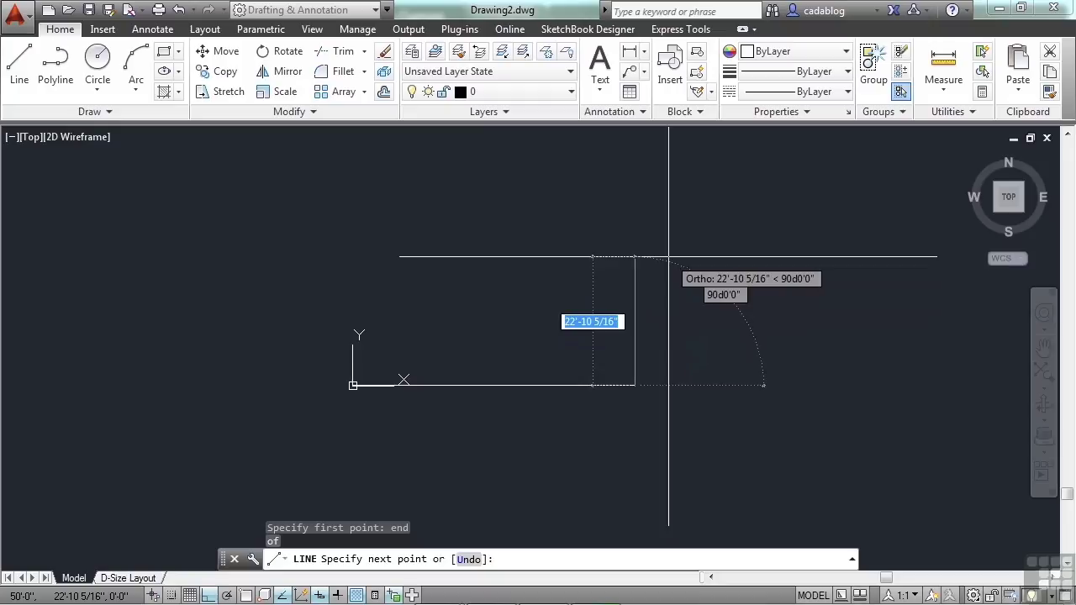
type("30'")
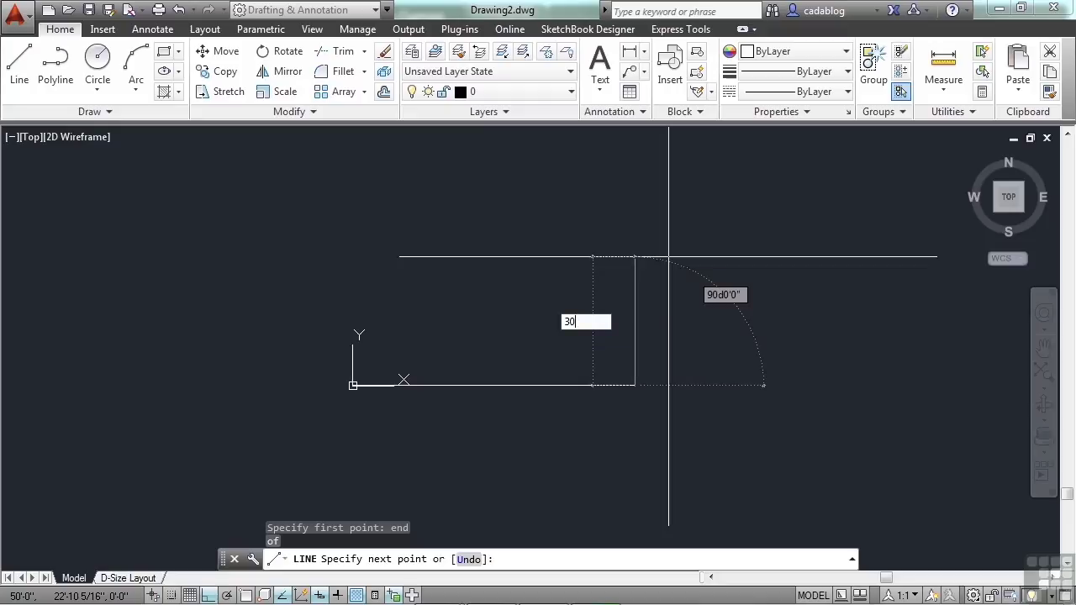
type("'")
key("Return")
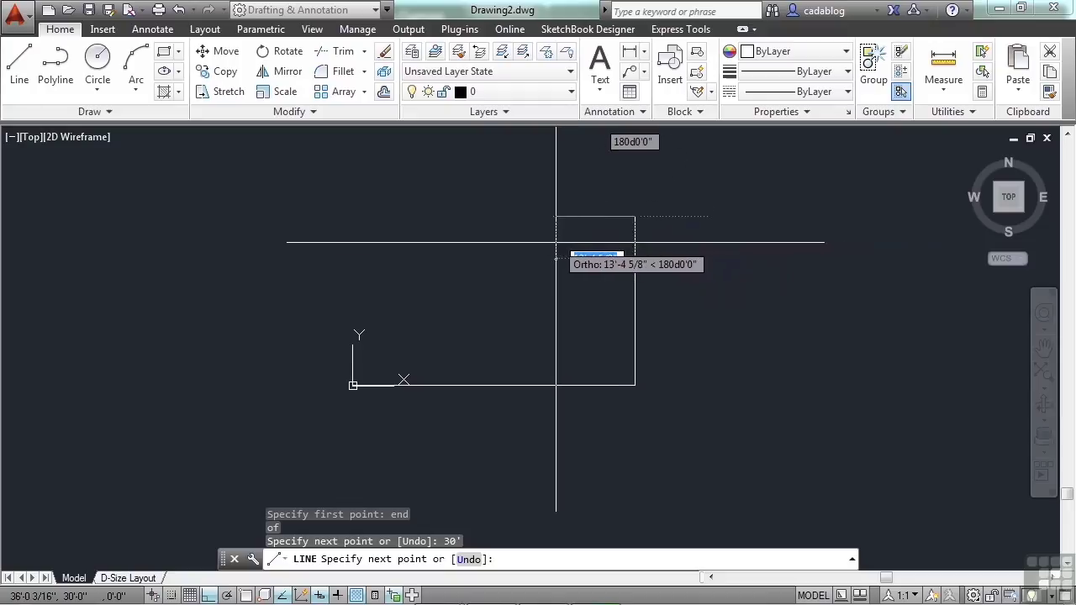
Step: Continue from the top of the vertical line with a 50' horizontal segment running left
mouse_move(464, 238)
middle_mouse_down()
mouse_move(604, 261)
mouse_move(530, 284)
middle_mouse_up()
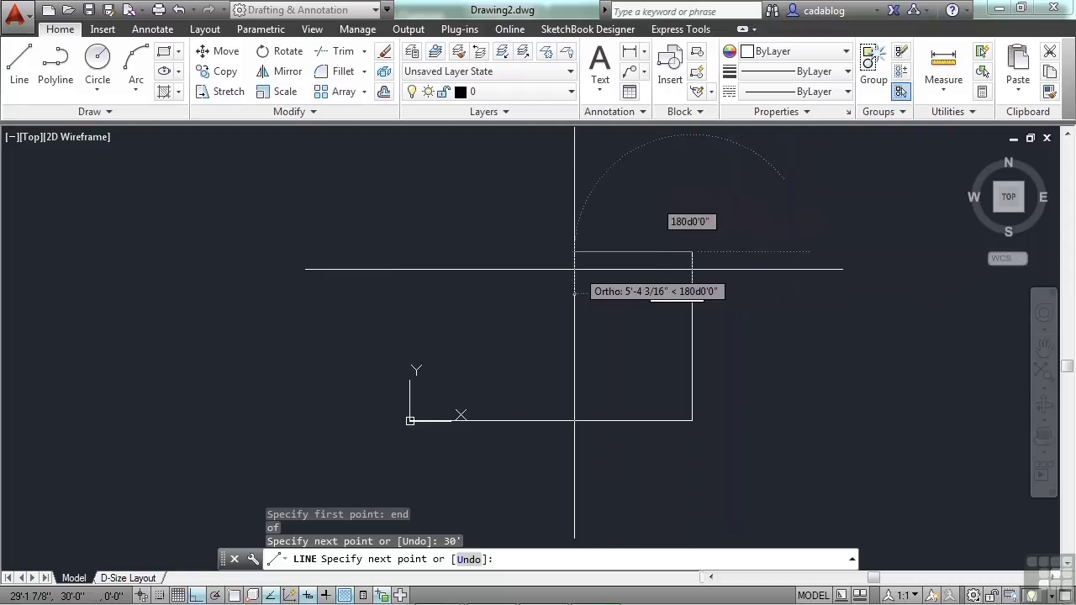
type("50'")
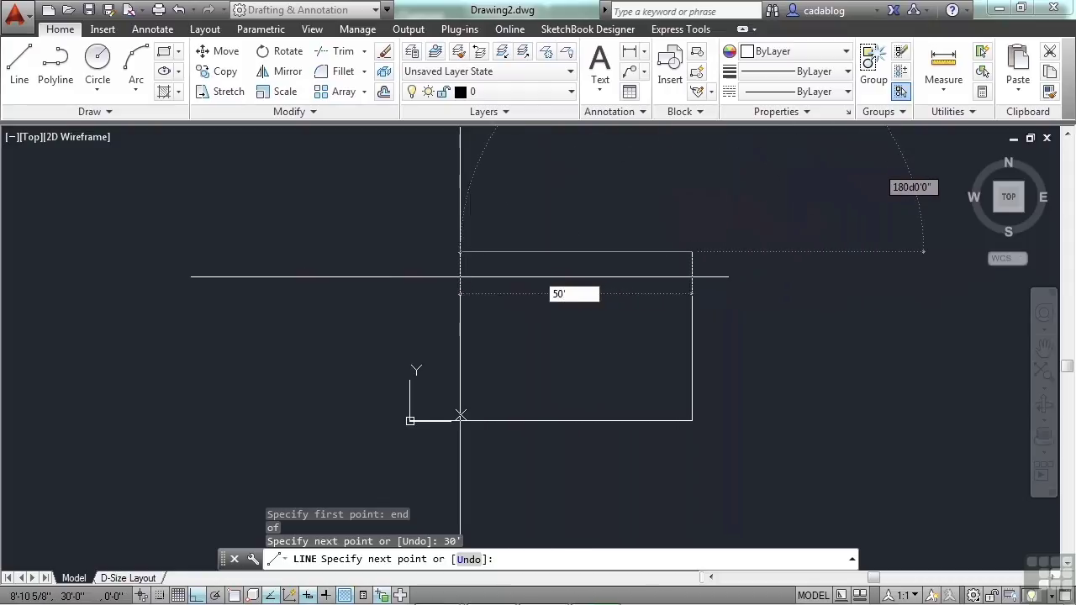
key("Return")
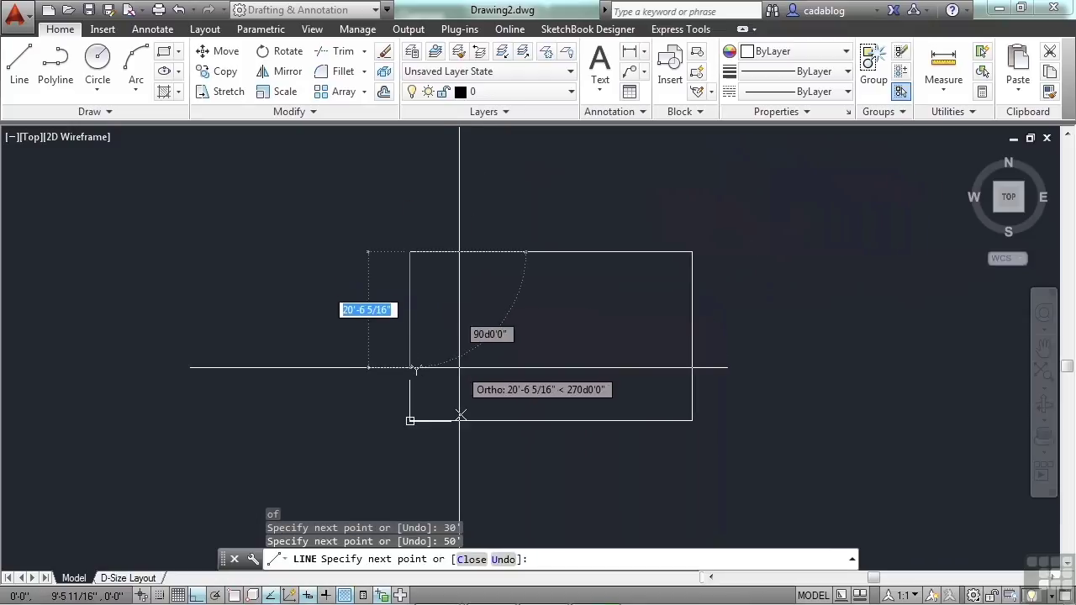
Step: Close the rectangle with a segment down to the origin using an endpoint snap, and end the Line command
middle_click_drag(459, 373, 465, 335)
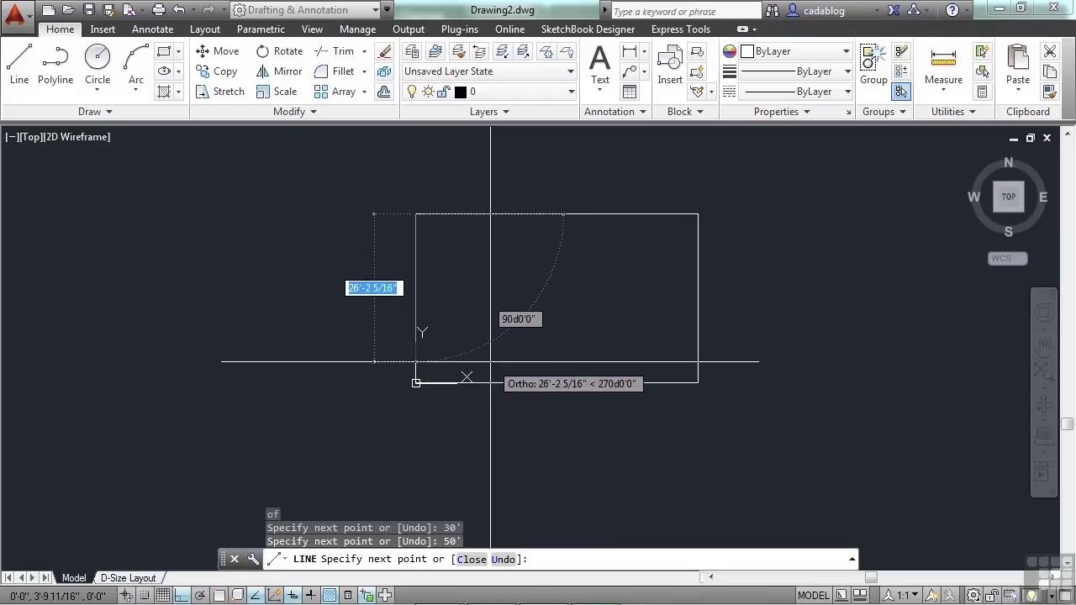
type("mid")
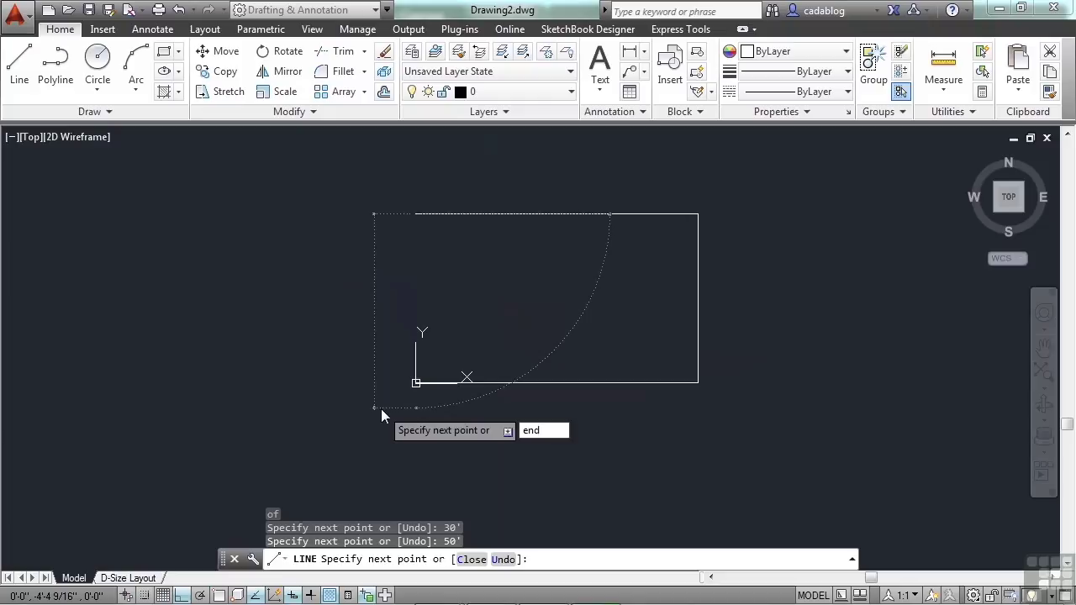
key("Return")
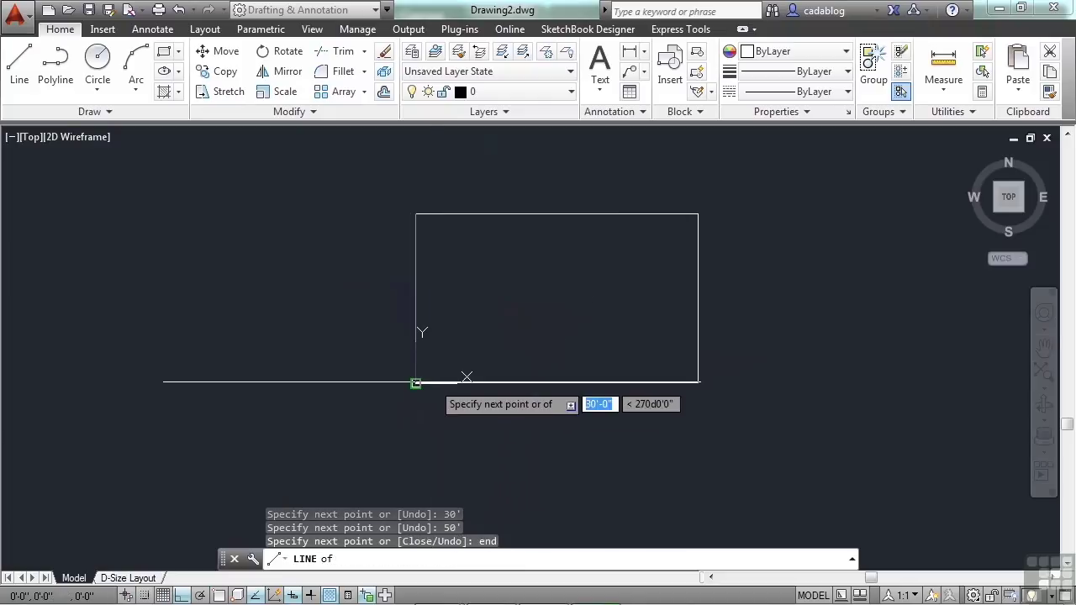
left_click(433, 382)
key("Return")
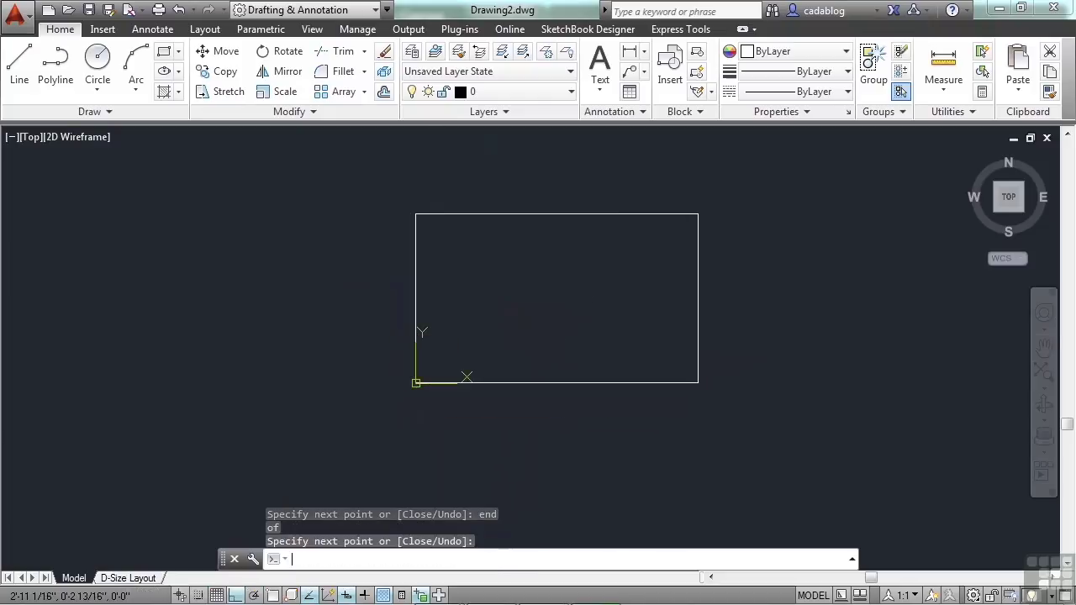
Step: Draw a 60" horizontal line extending right from the rectangle's upper-right corner, starting with an endpoint snap
middle_click_drag(617, 291, 577, 319)
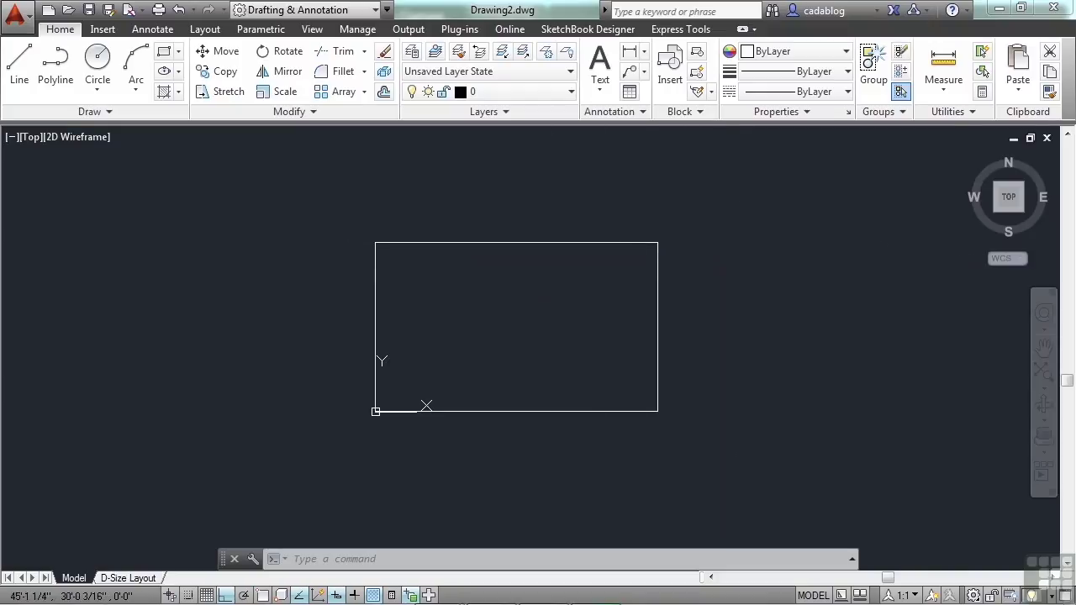
type("line")
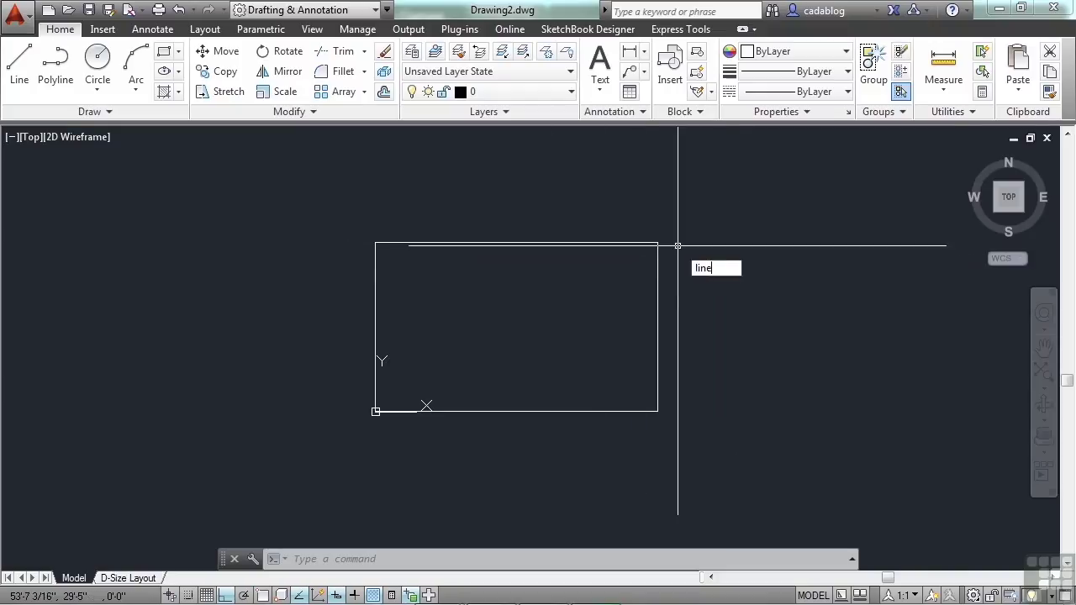
key("Return")
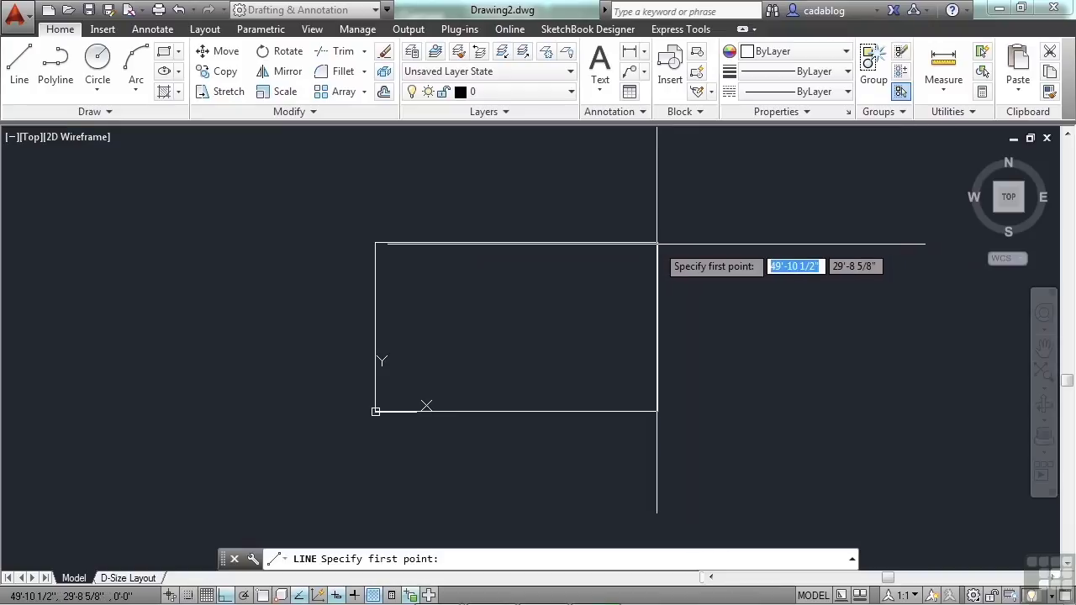
type("end")
key("Return")
left_click(657, 243)
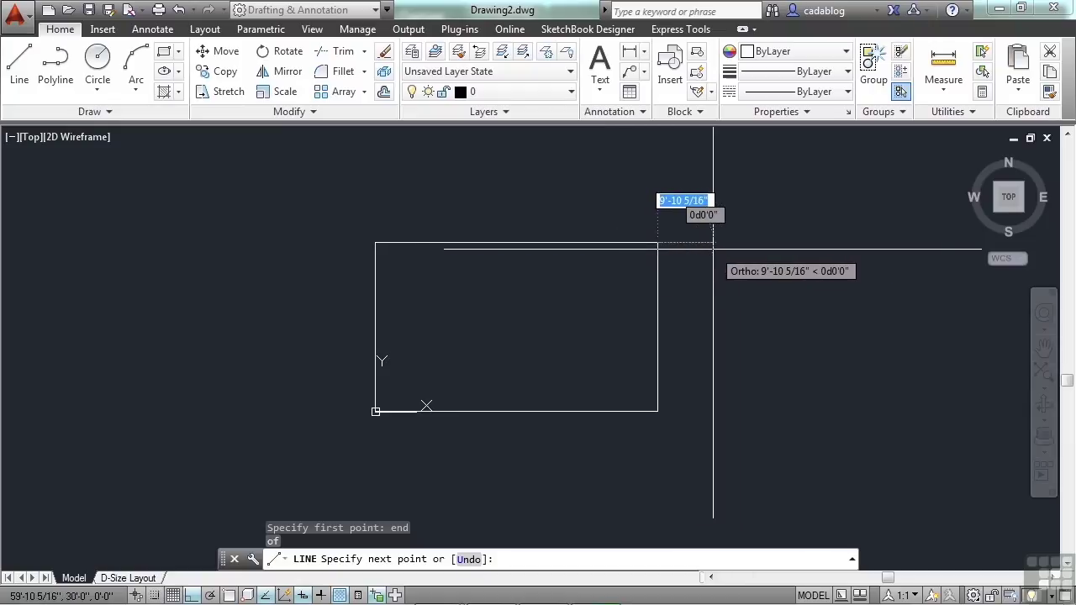
type("5'")
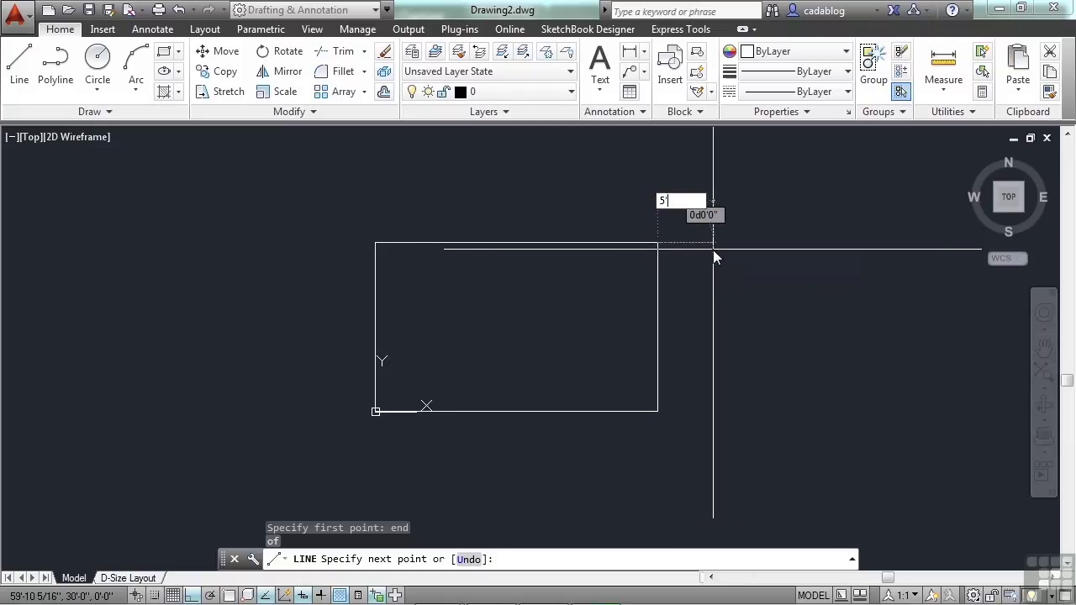
key("BackSpace")
key("BackSpace")
type("60")
key("Return")
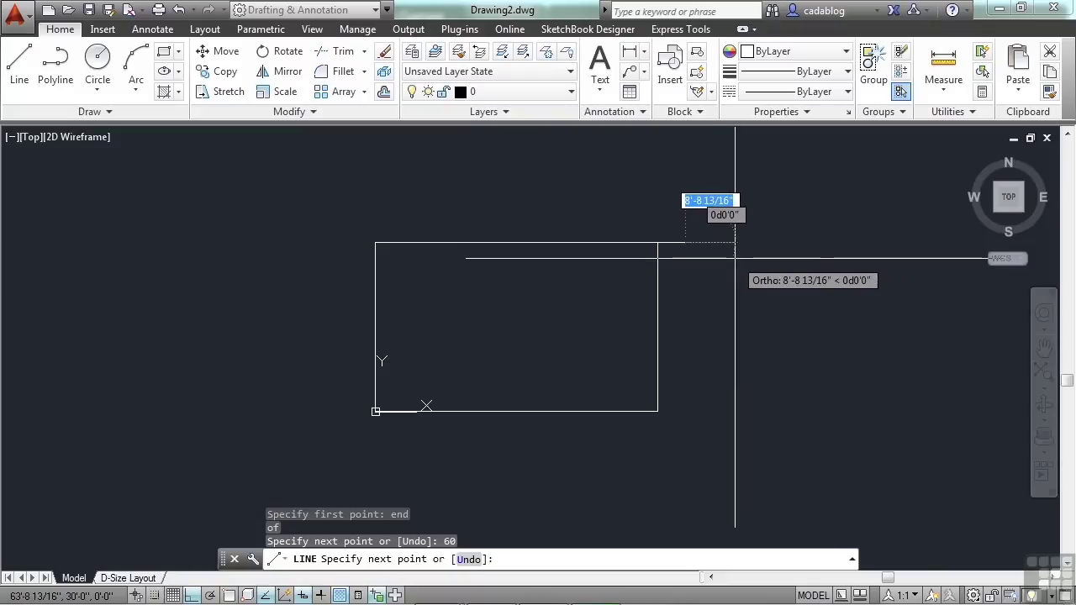
key("Return")
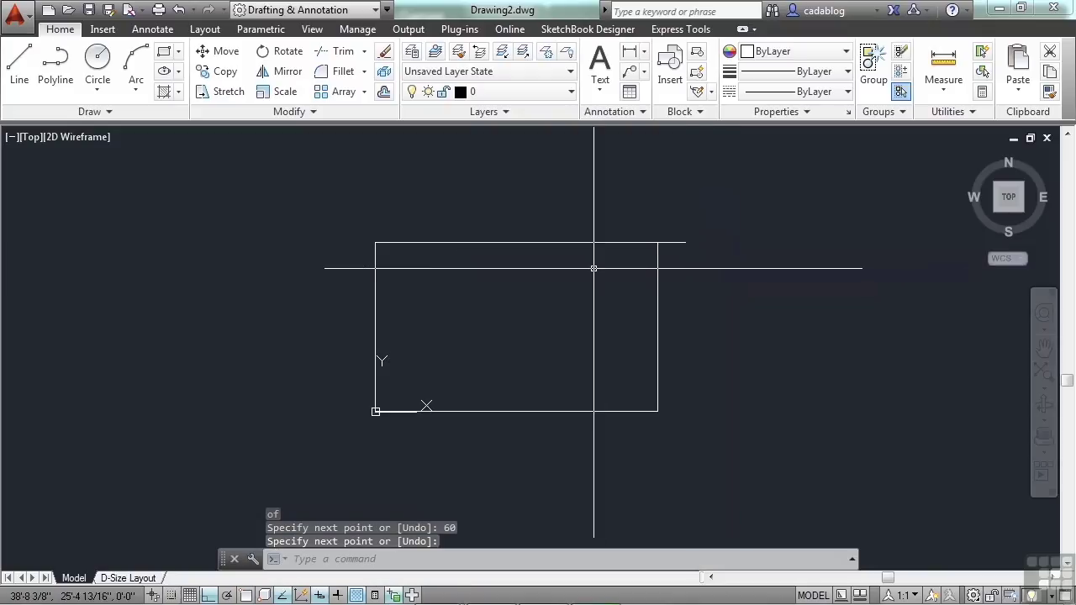
Step: Draw a 5' horizontal line extending left from the rectangle's upper-left corner, starting with an endpoint snap
key("Return")
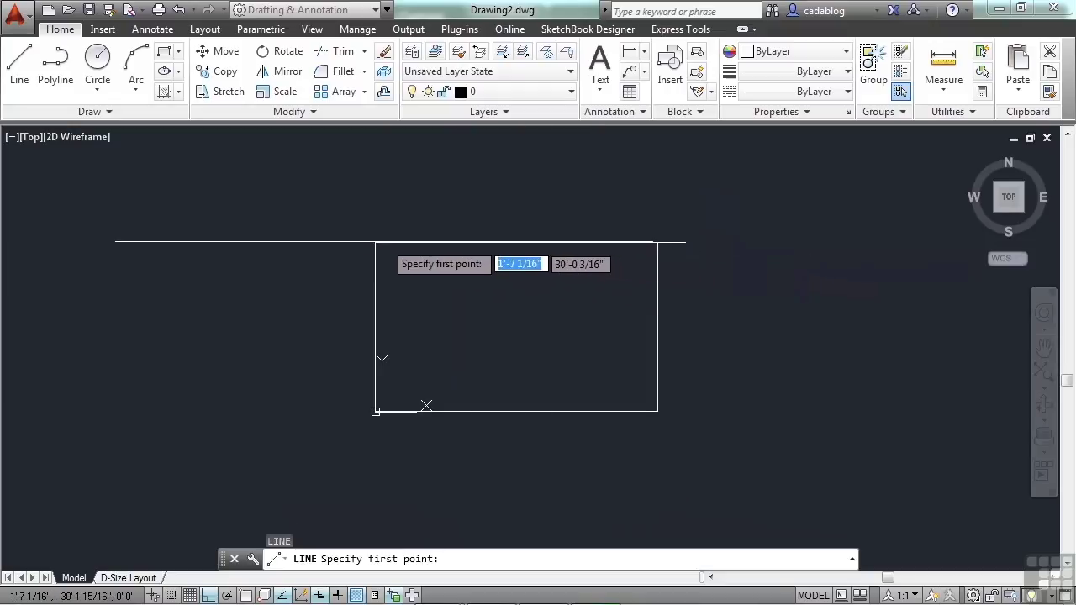
type("end")
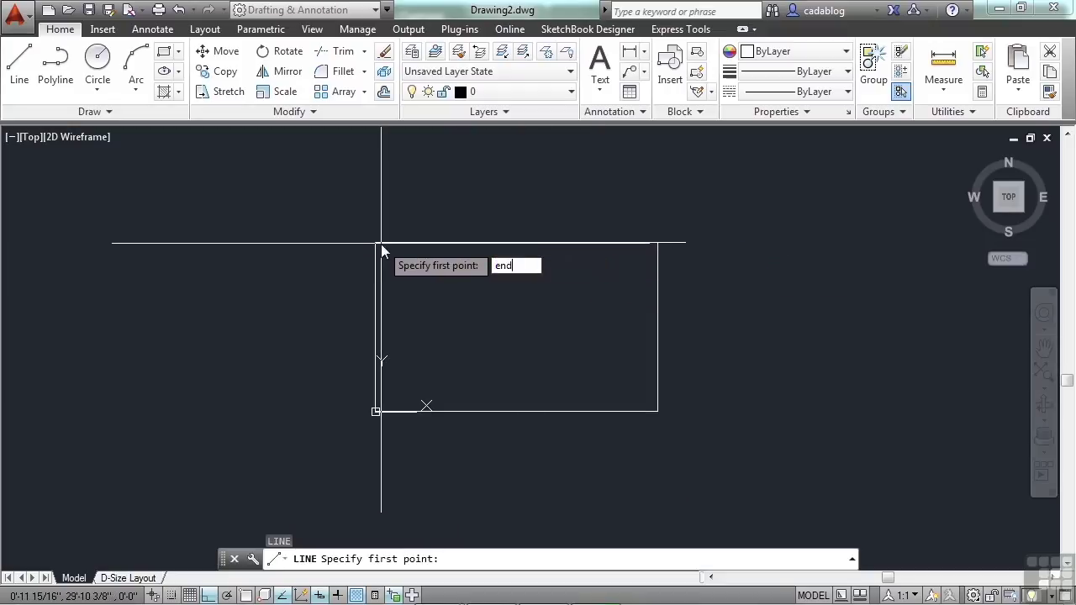
key("Return")
left_click(381, 244)
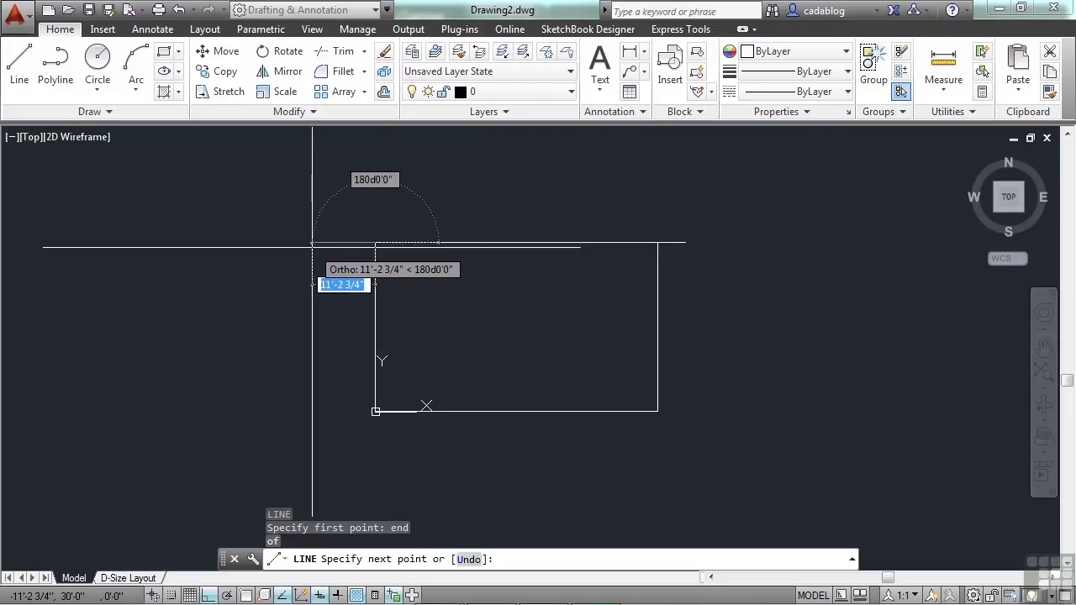
type("5'")
key("Return")
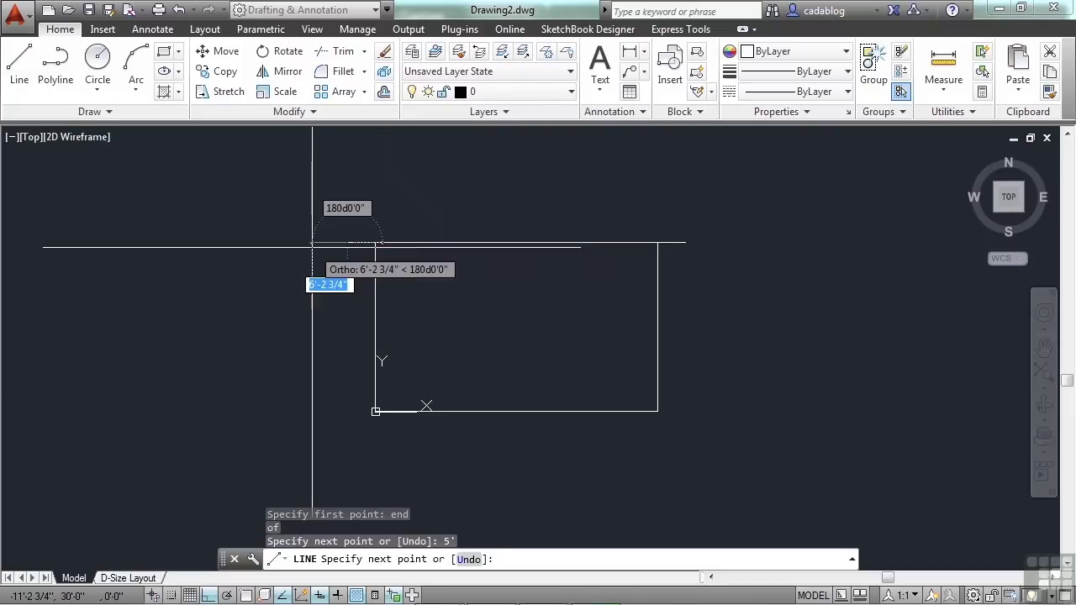
key("Return")
Step: With Ortho mode off, draw a 12' line at a 35-degree angle from a free point above the rectangle
middle_click_drag(479, 302, 466, 339)
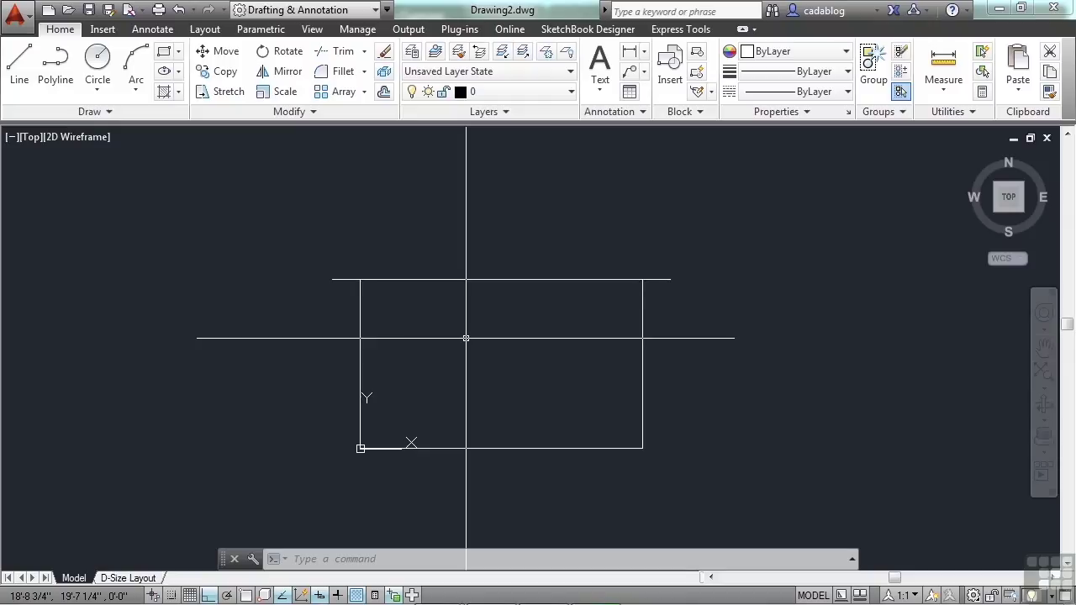
scroll(574, 313, "up", 2)
type("l")
key("Return")
left_click(518, 270)
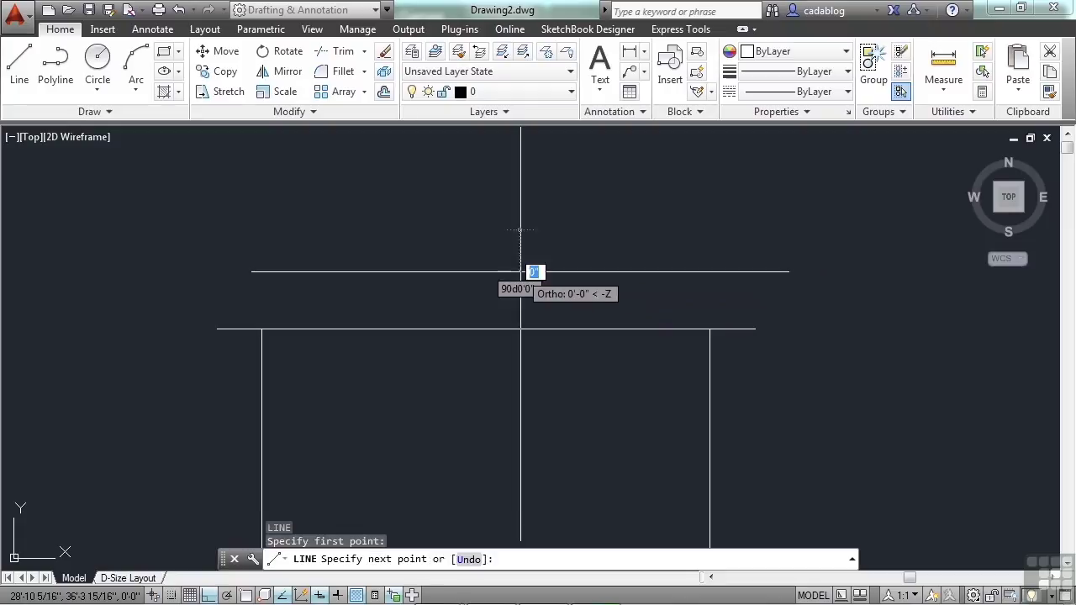
key("F8")
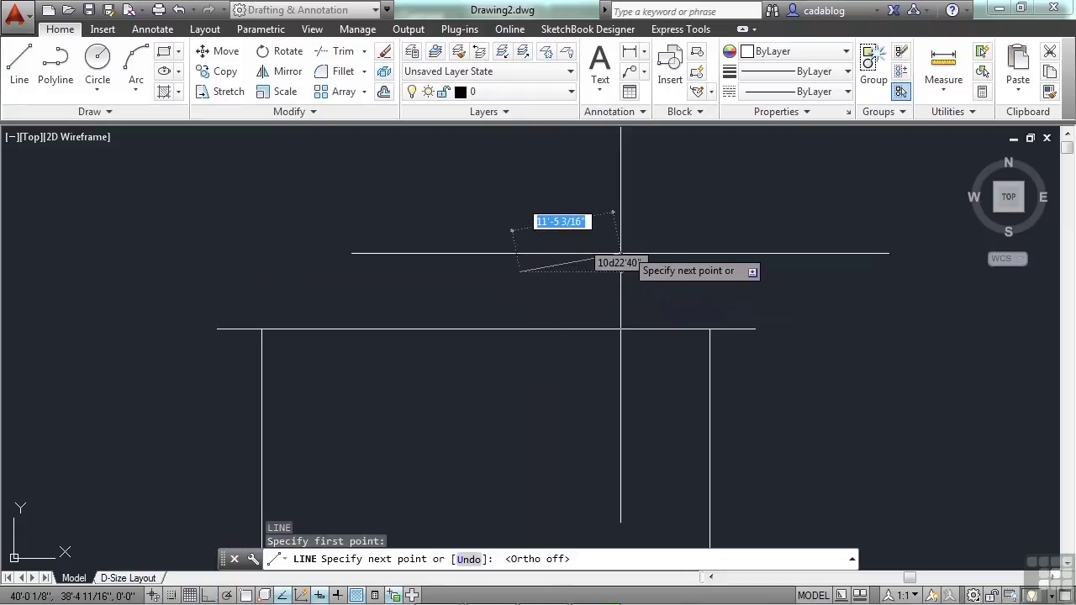
type("12")
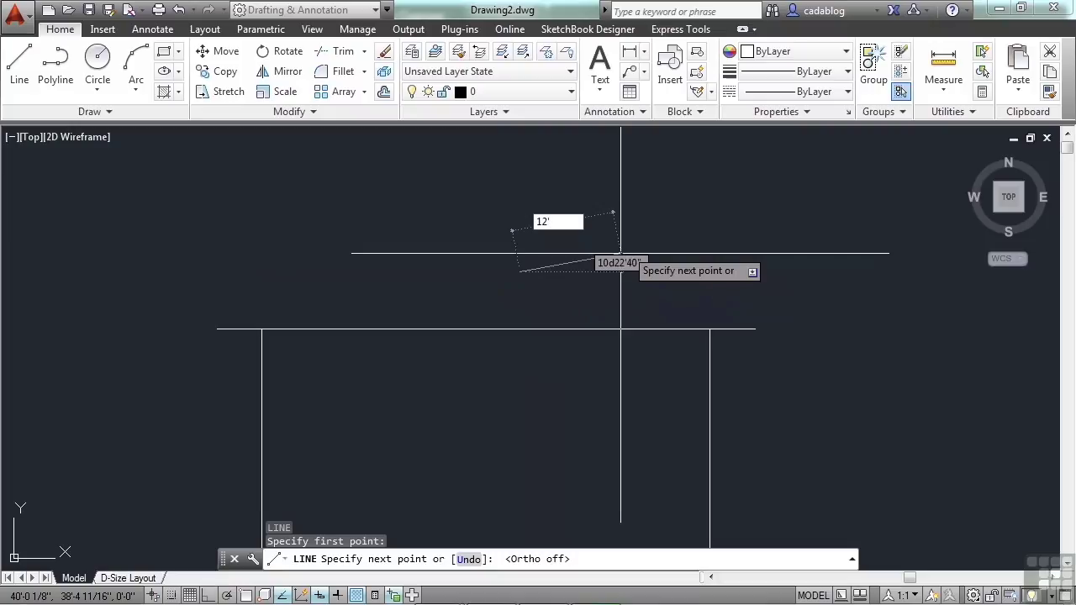
key("Tab")
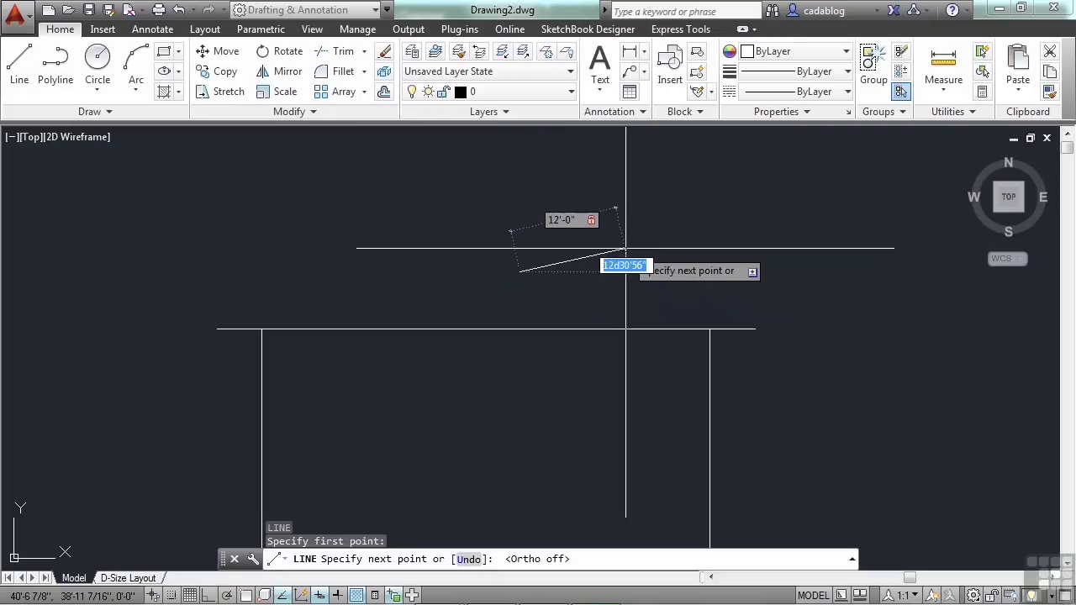
type("35")
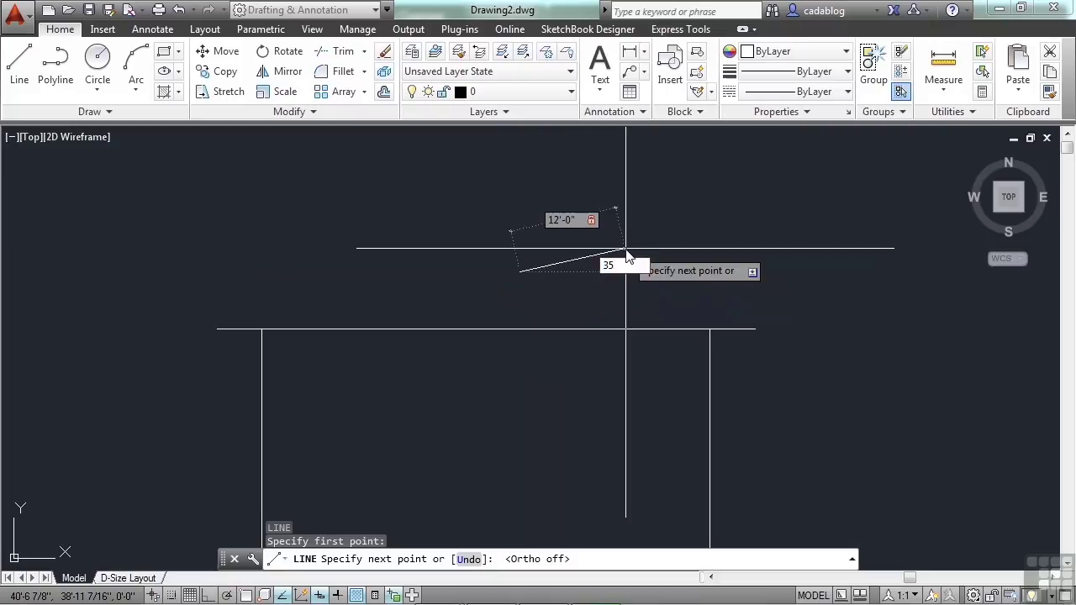
key("Return")
key("Return")
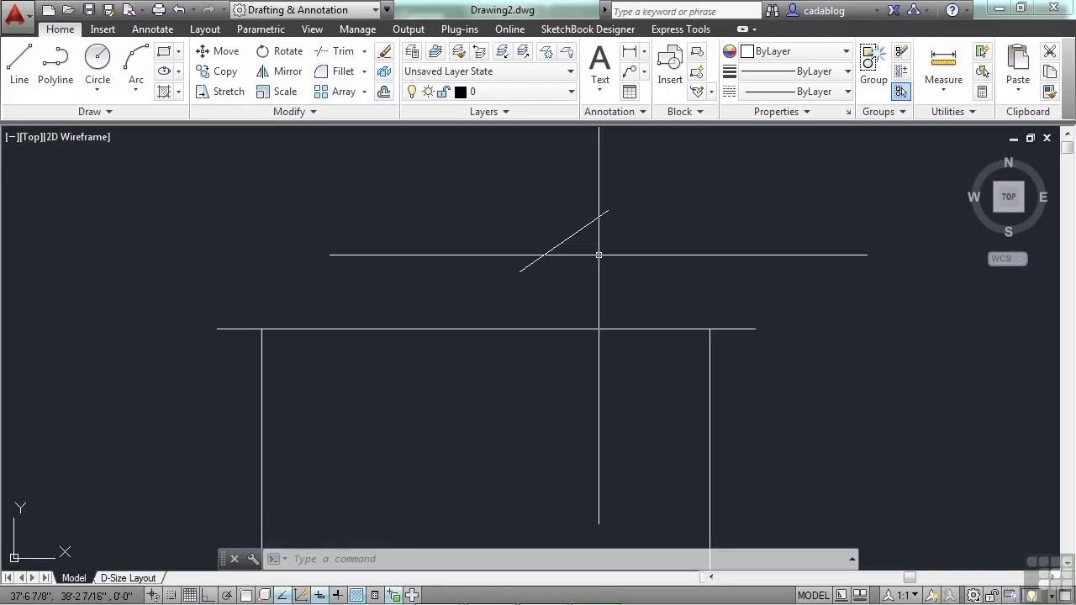
Step: Erase the angled line above the rectangle
type("e")
key("Return")
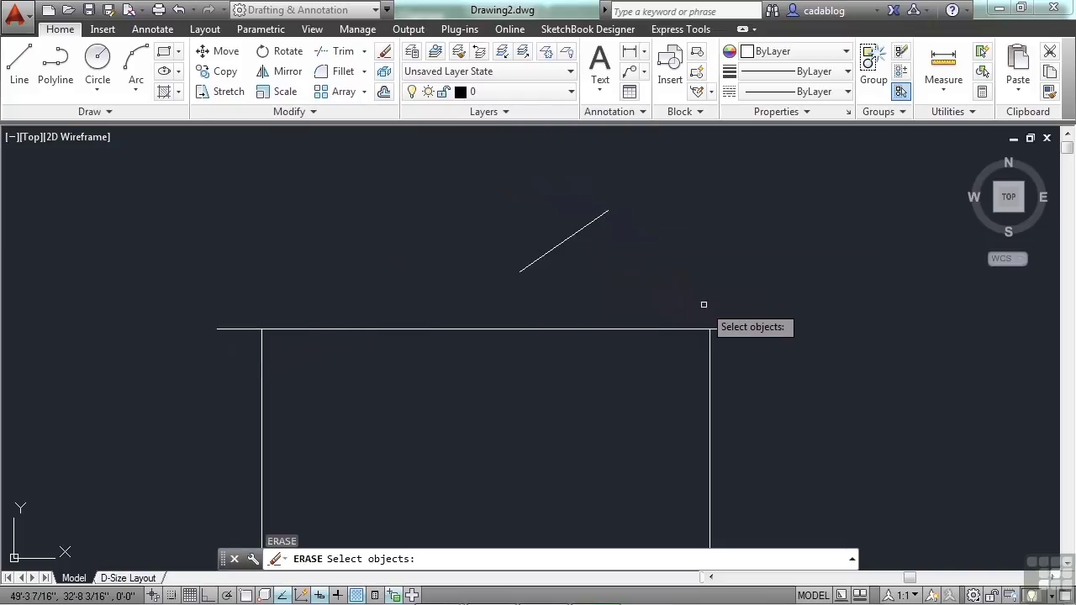
left_click(581, 225)
key("Return")
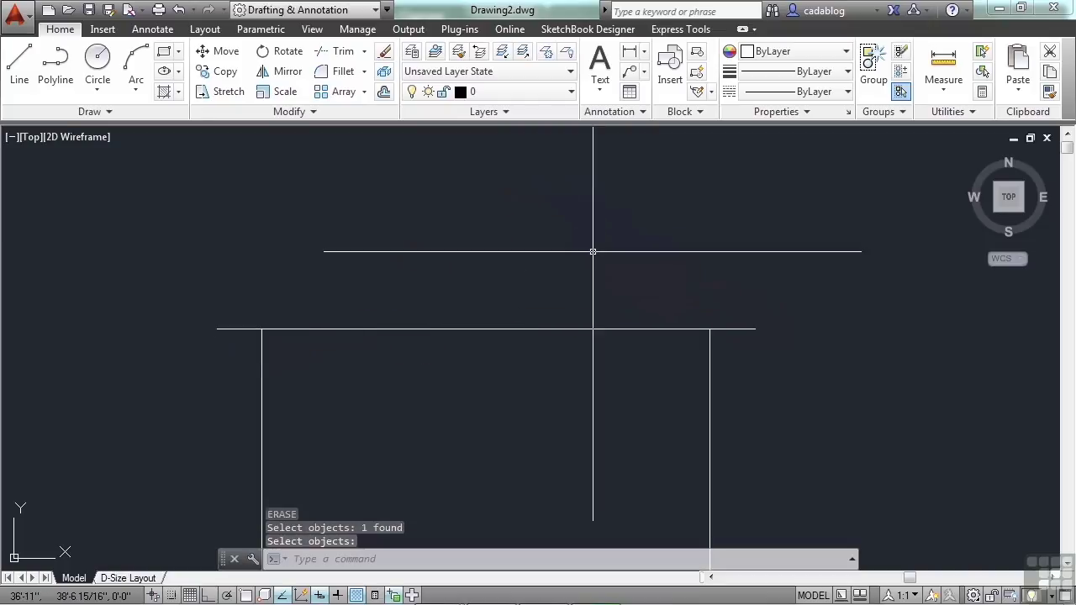
key("Escape")
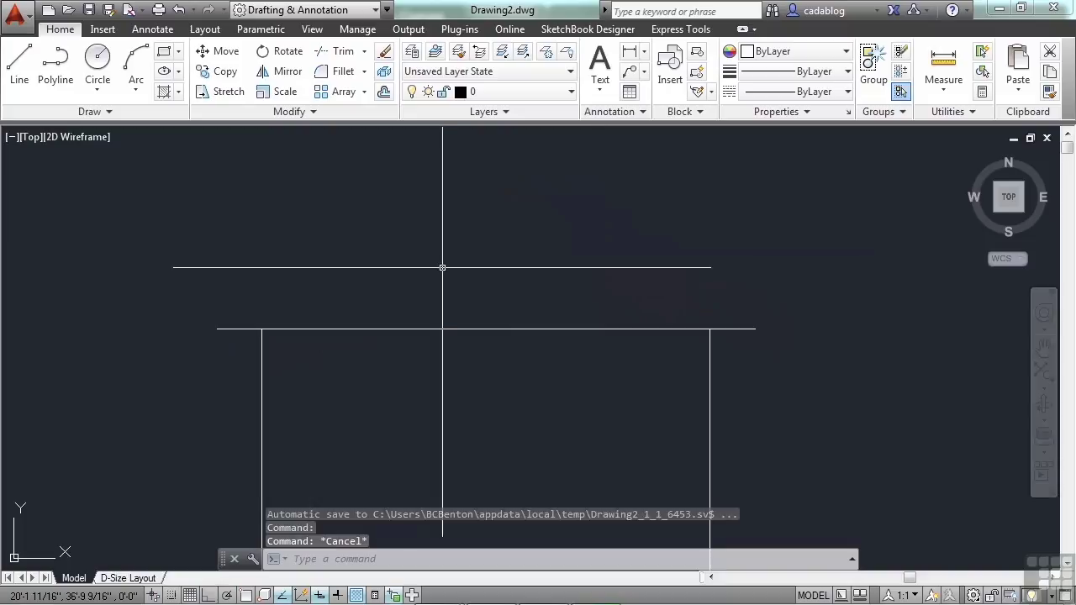
Step: Draw a 40' line at a 138.59-degree angle from the right overhang's outer end, starting with an endpoint snap
type("L")
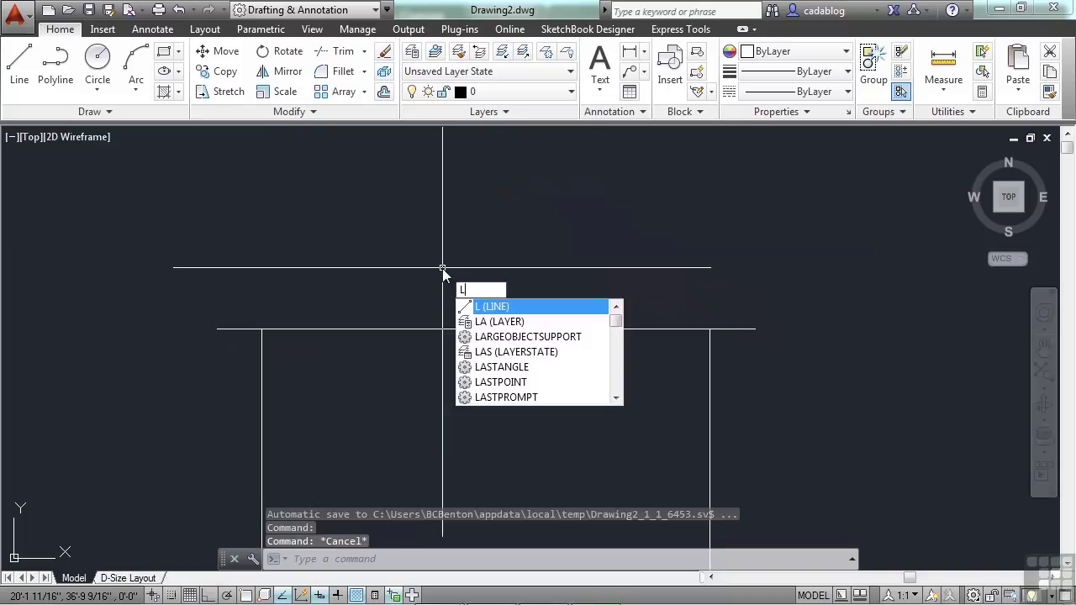
key("Return")
type("end")
key("Return")
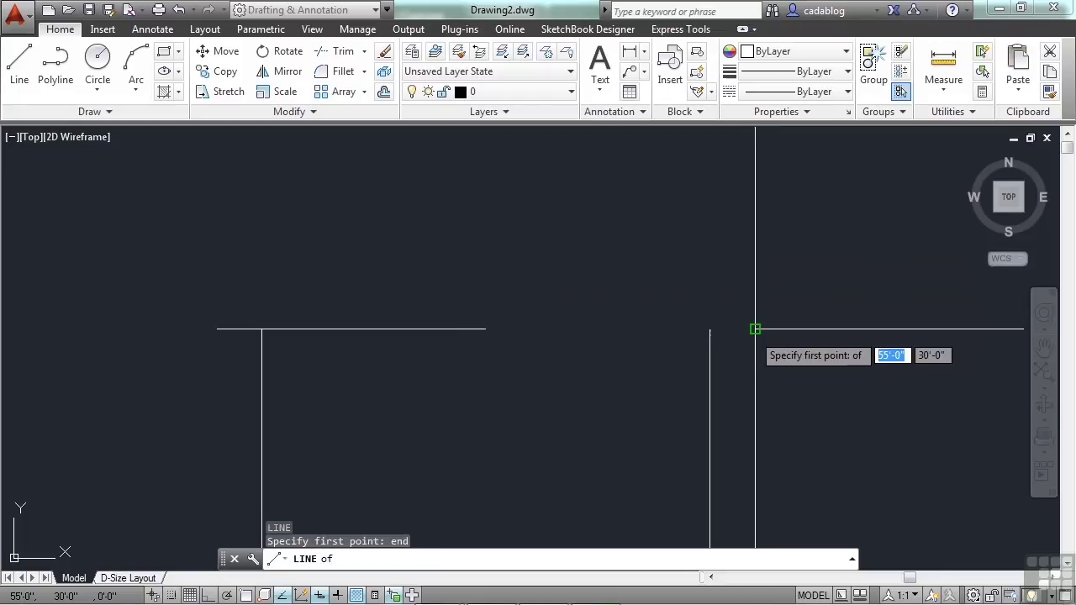
left_click(755, 329)
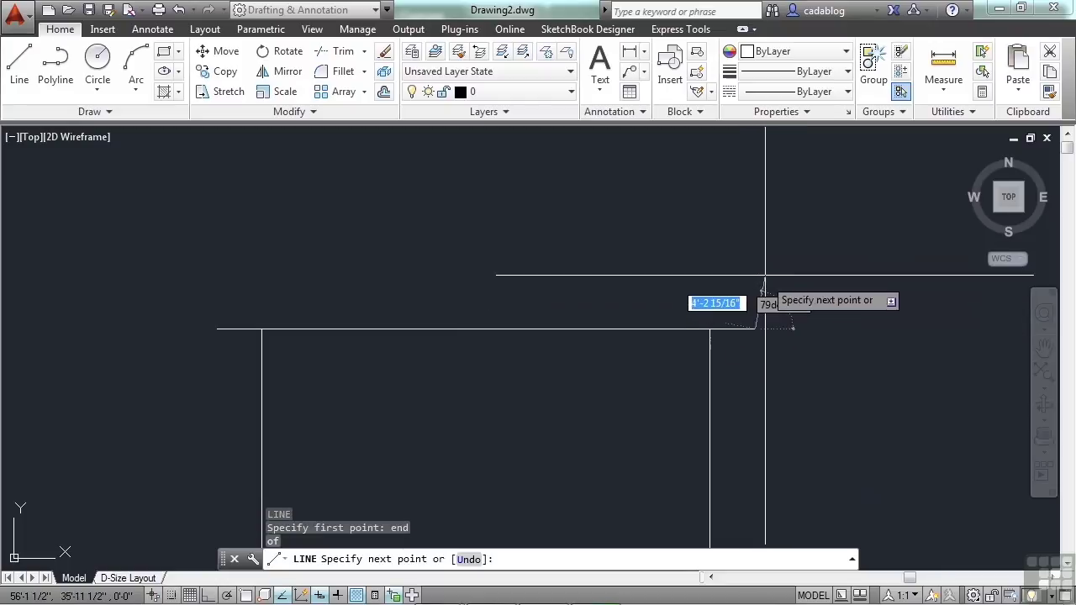
type("40")
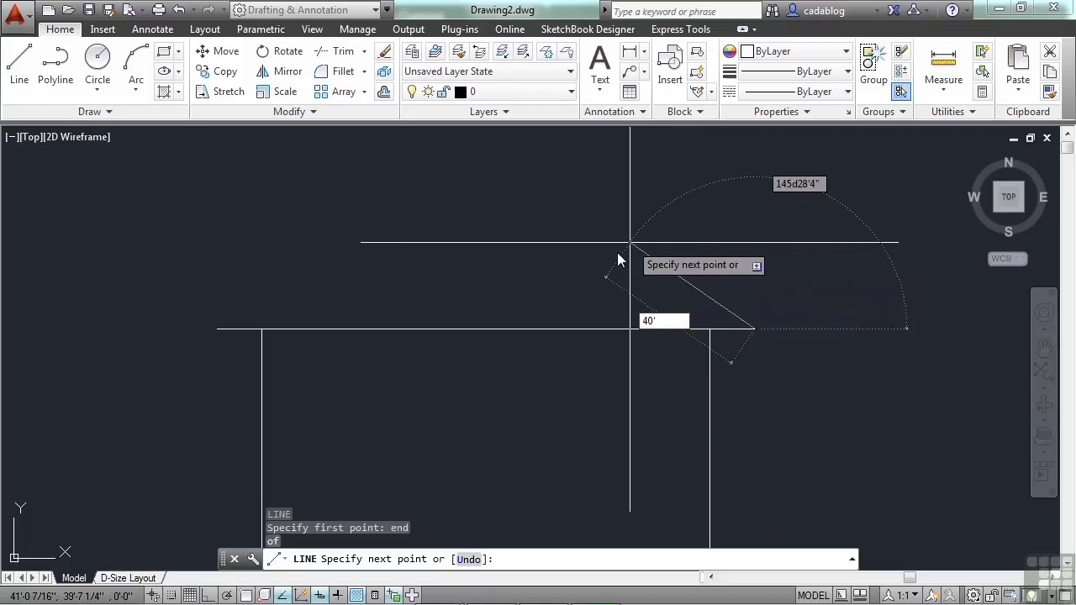
type("'")
key("Tab")
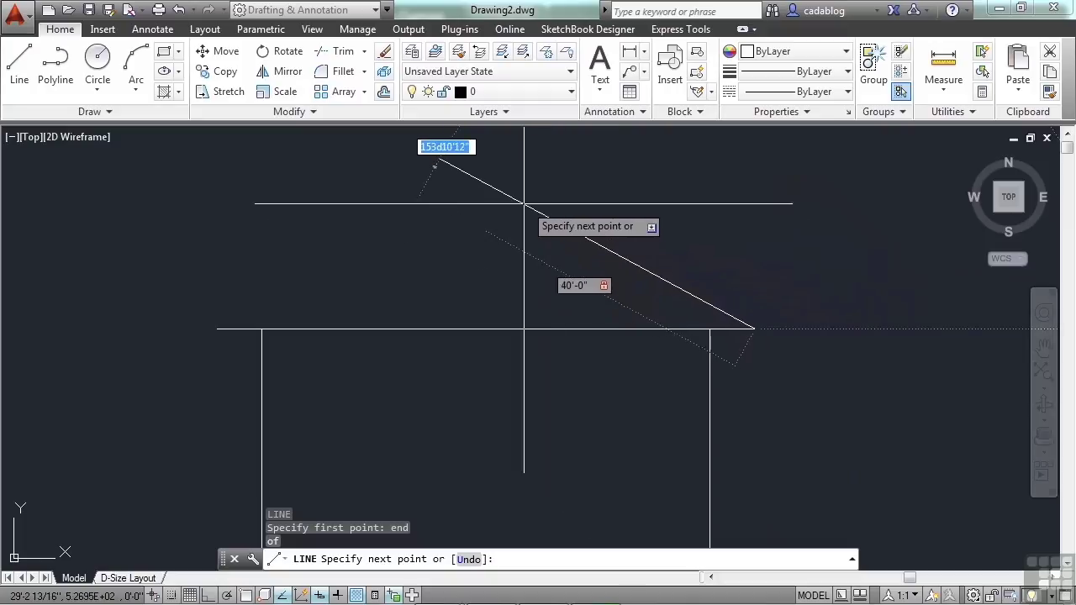
mouse_move(487, 179)
middle_mouse_down()
mouse_move(507, 271)
mouse_move(522, 275)
middle_mouse_up()
type("1")
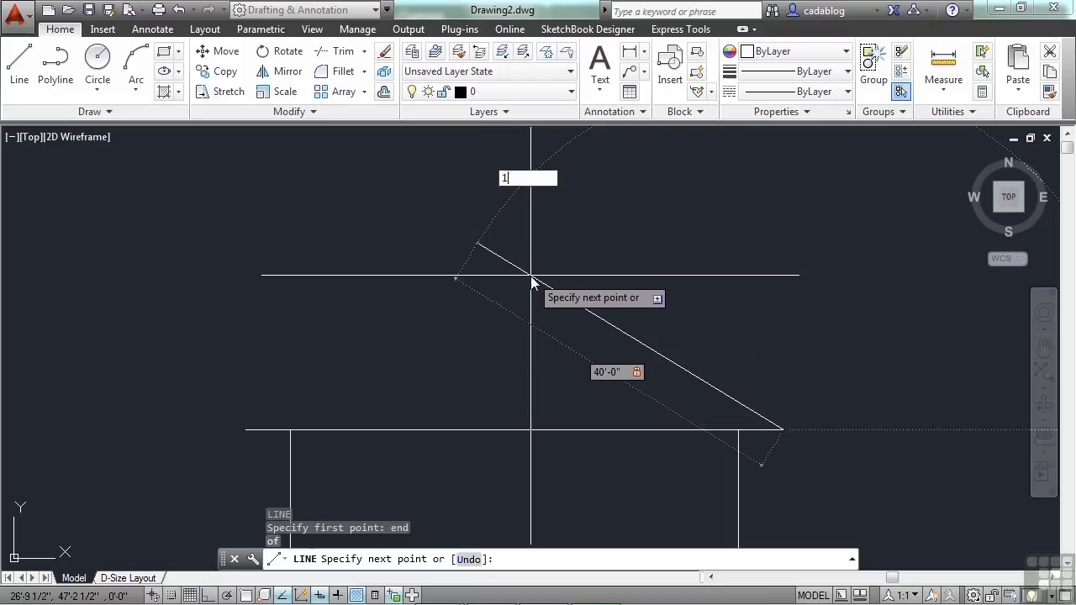
type("38.59")
key("Return")
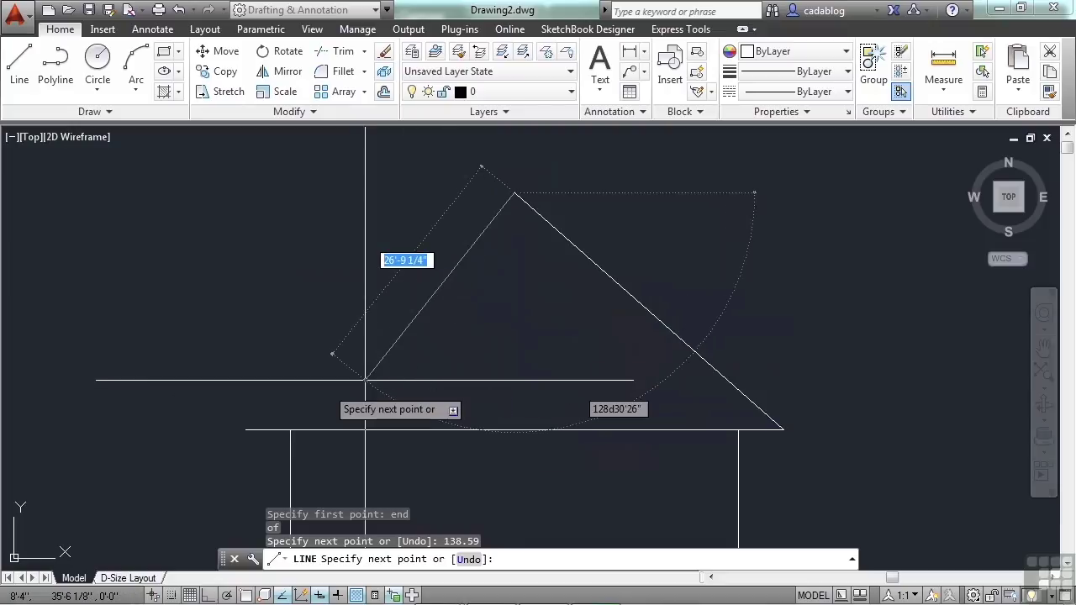
Step: Continue the line from the peak down to the left overhang's outer end using an endpoint snap, and end the Line command
type("end")
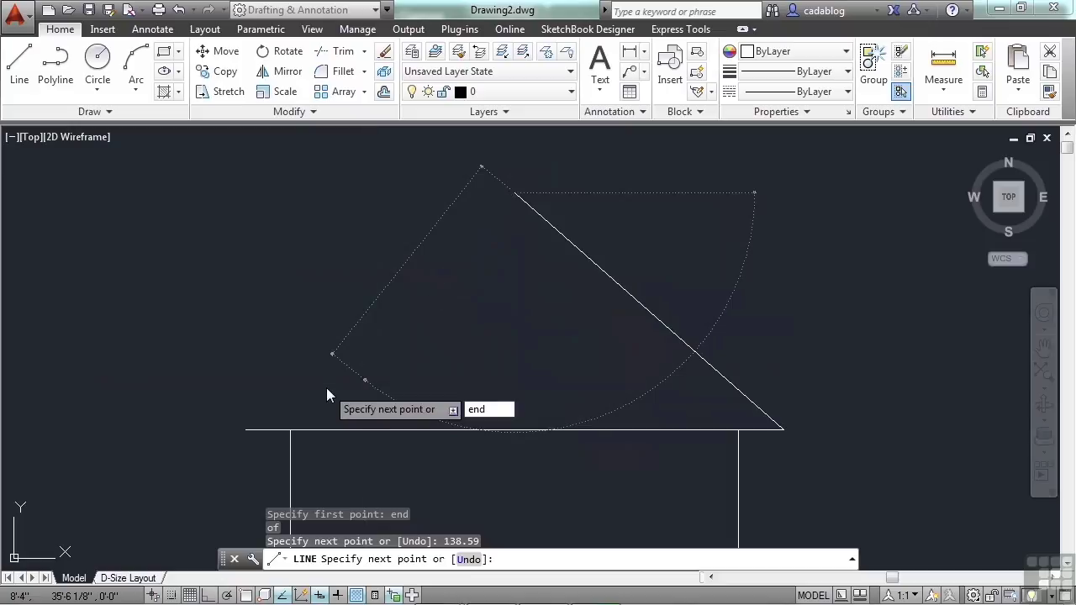
key("Return")
left_click(247, 430)
key("Return")
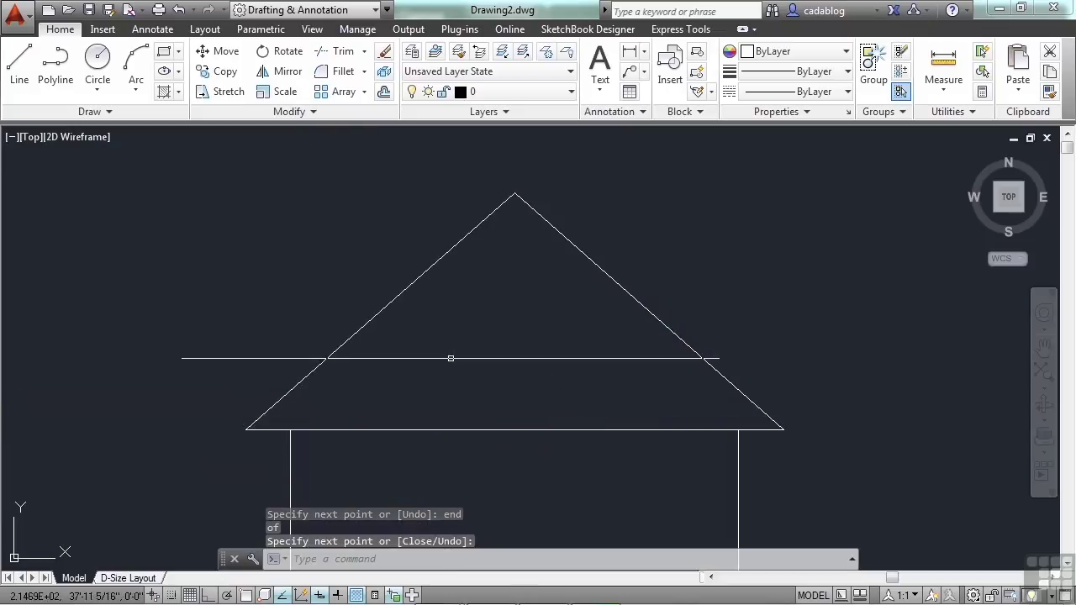
Step: Erase the two sloped roof lines with a crossing selection around the peak
scroll(583, 320, "down", 5)
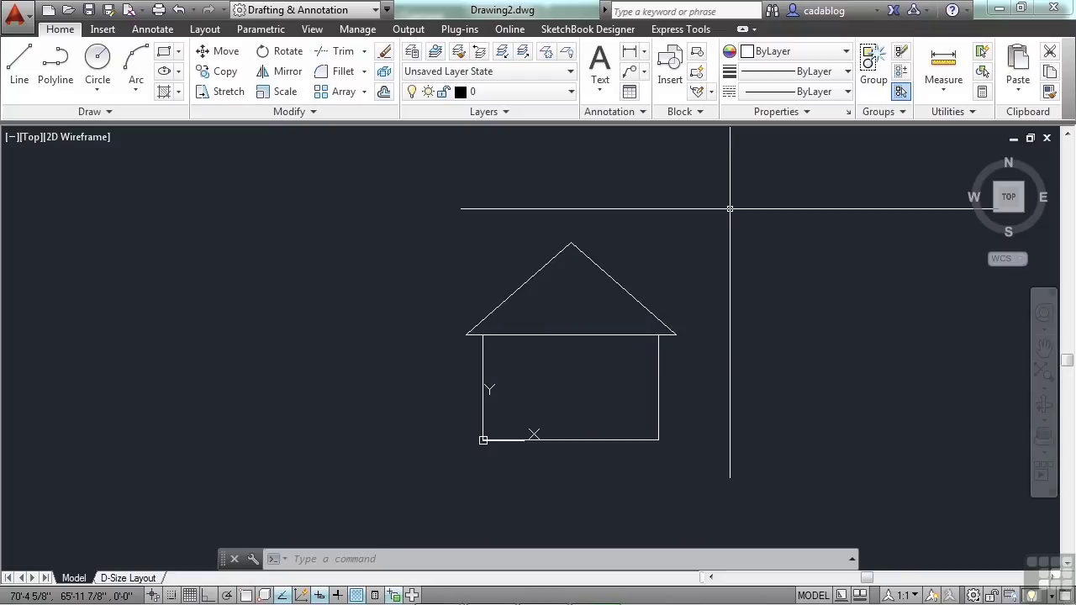
scroll(701, 336, "up", 2)
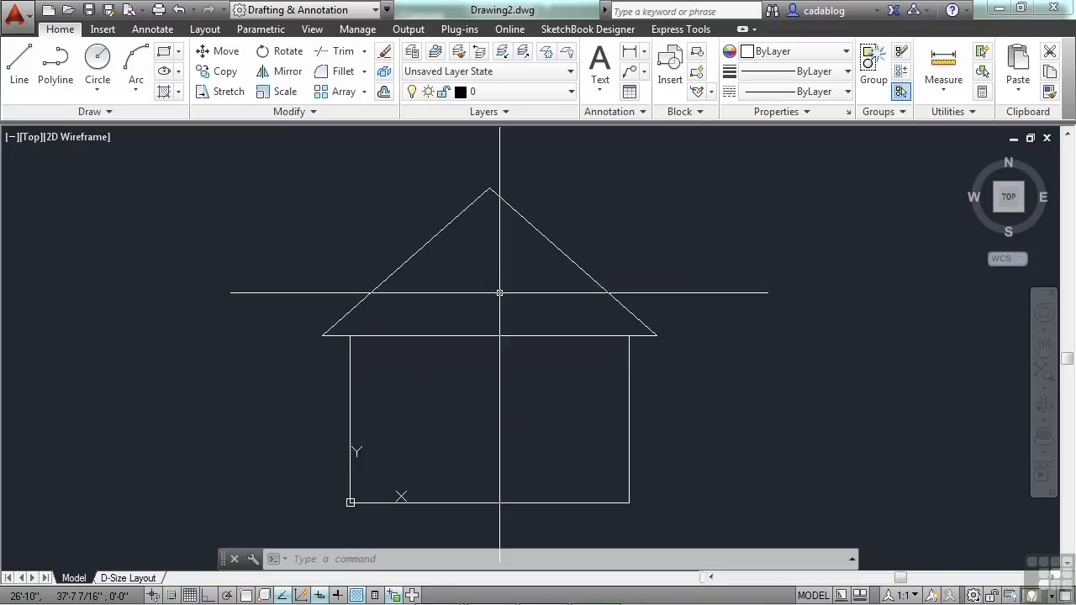
type("e")
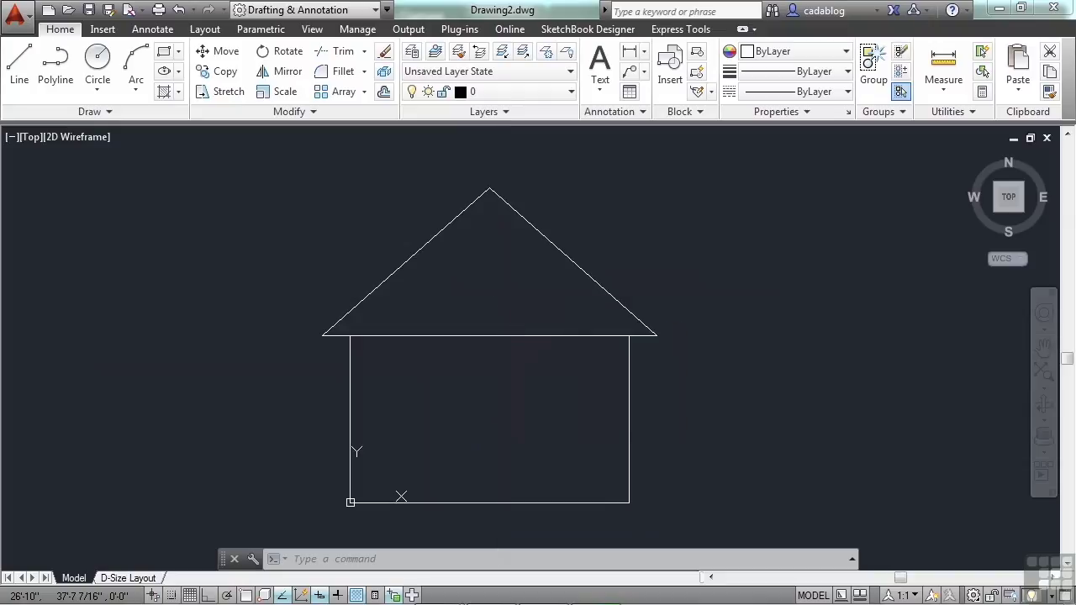
key("Return")
left_click(540, 203)
left_click(438, 176)
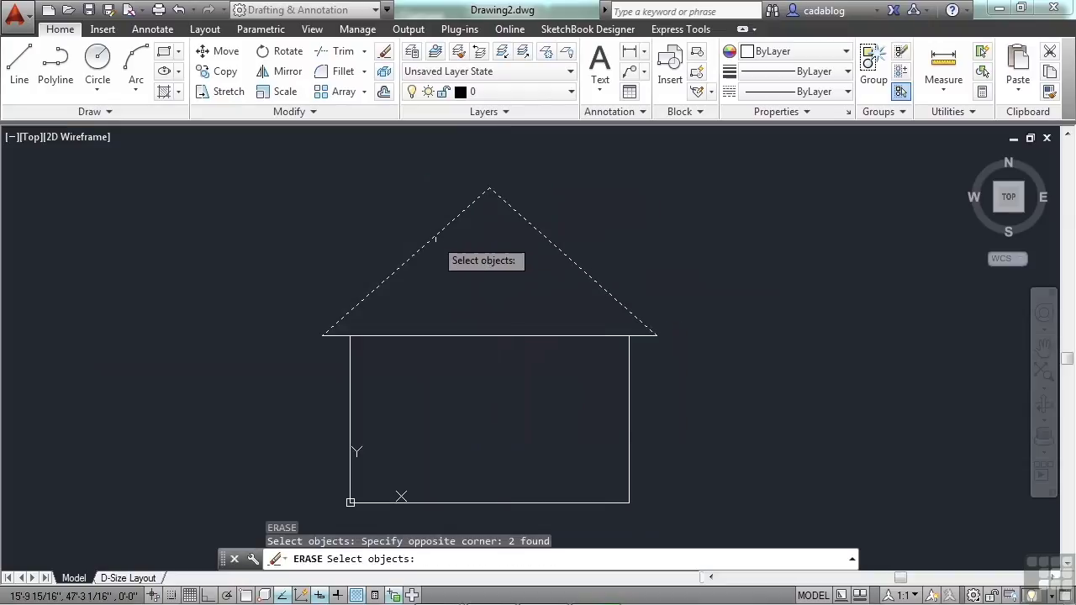
key("Return")
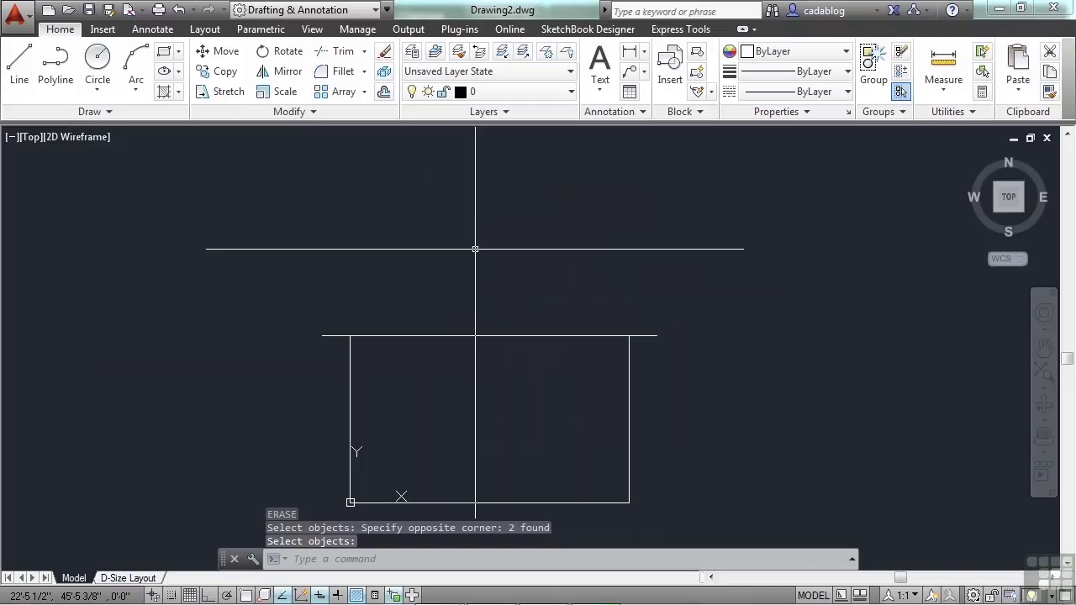
Step: With Ortho mode on, draw a 20' vertical line upward from the midpoint of the rectangle's top edge, using a midpoint snap
type("l")
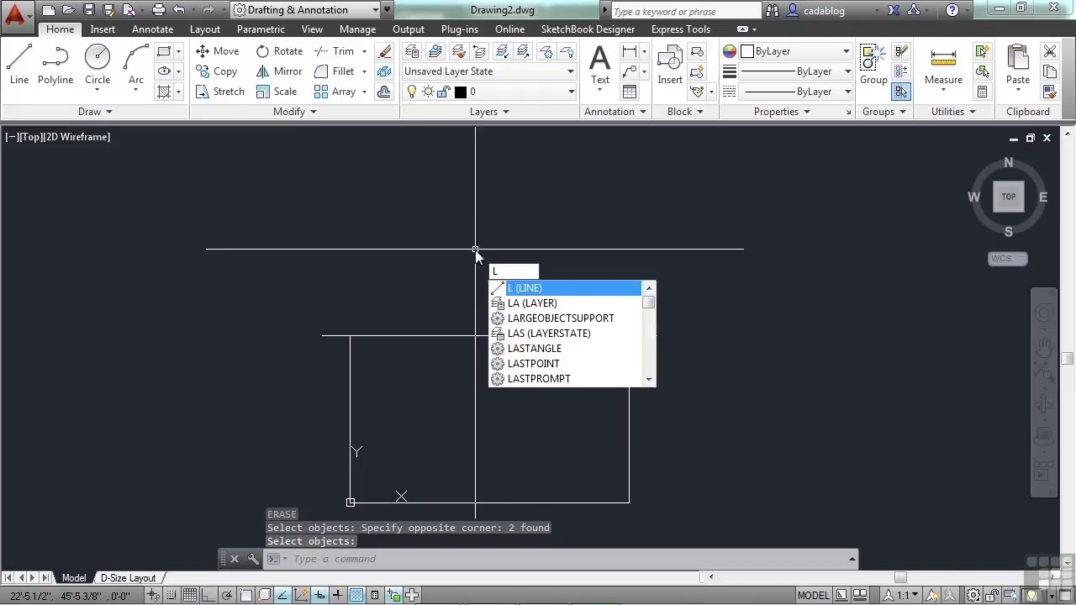
key("Return")
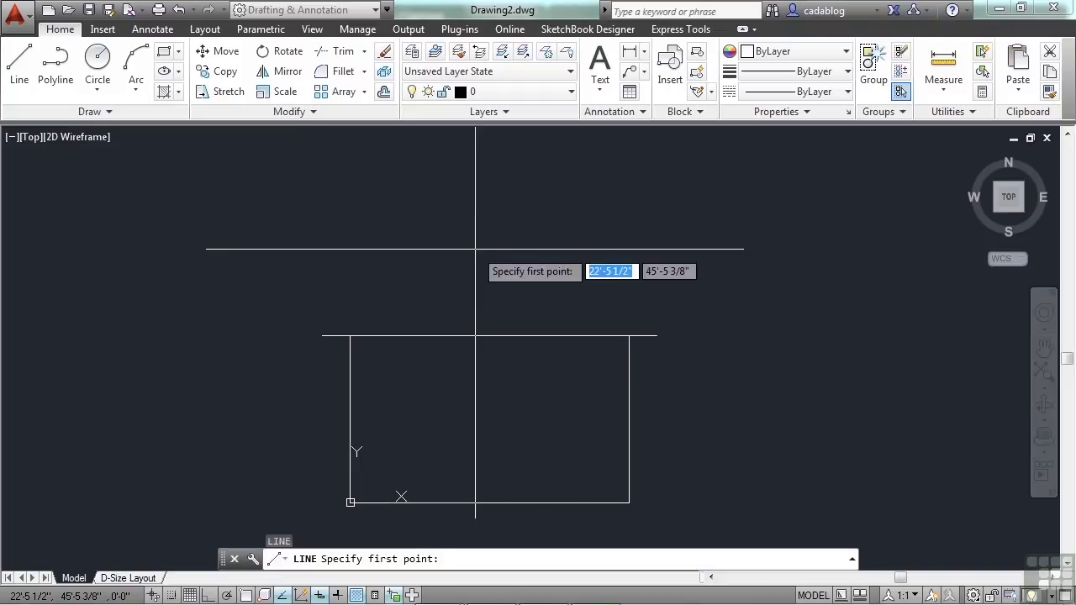
type("mid")
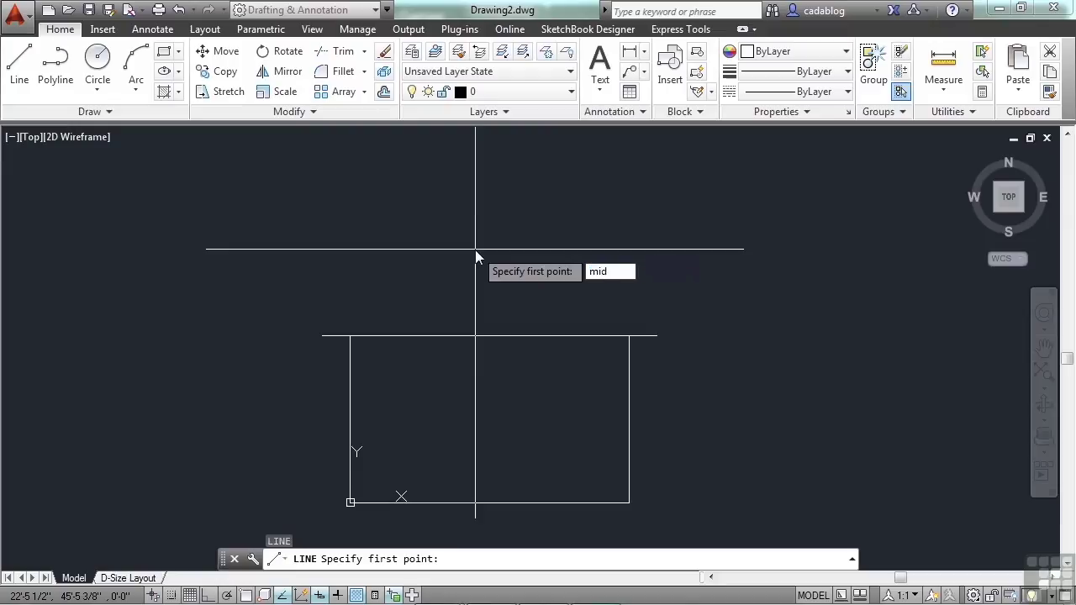
key("Return")
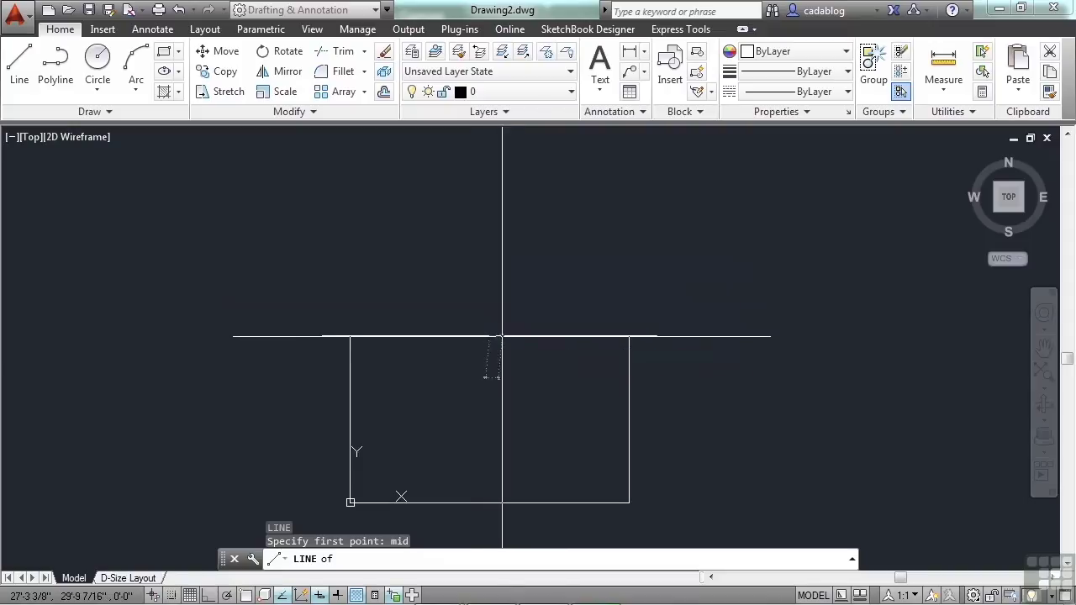
left_click(491, 338)
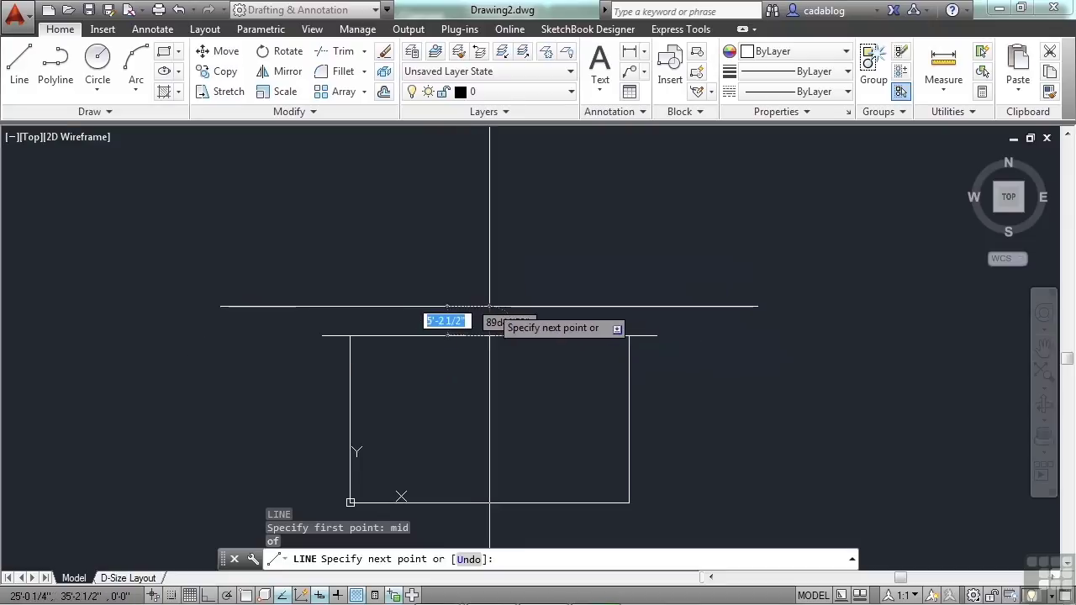
key("F8")
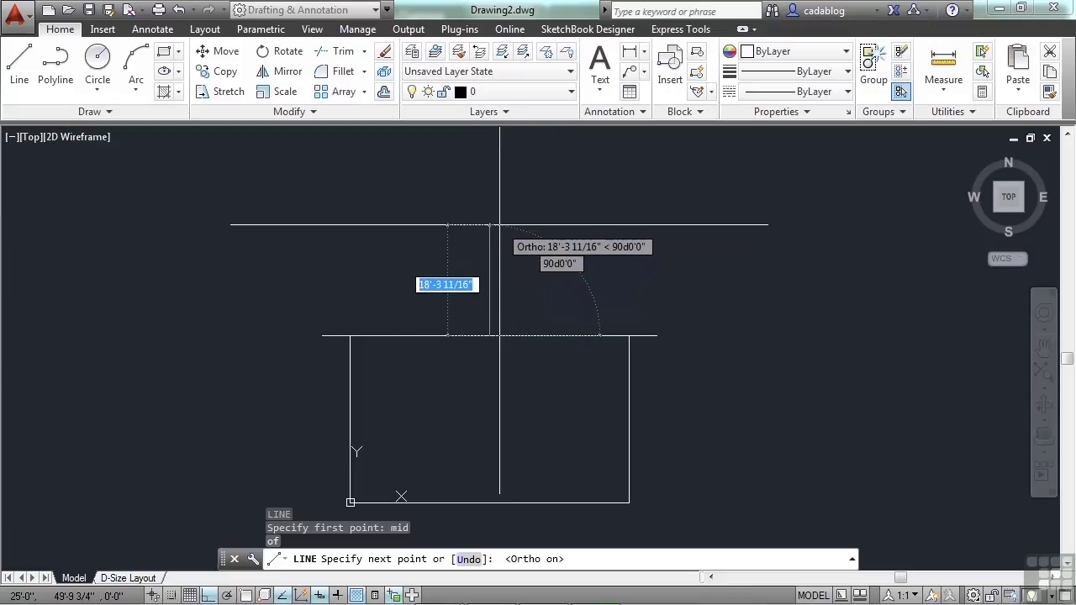
type("20")
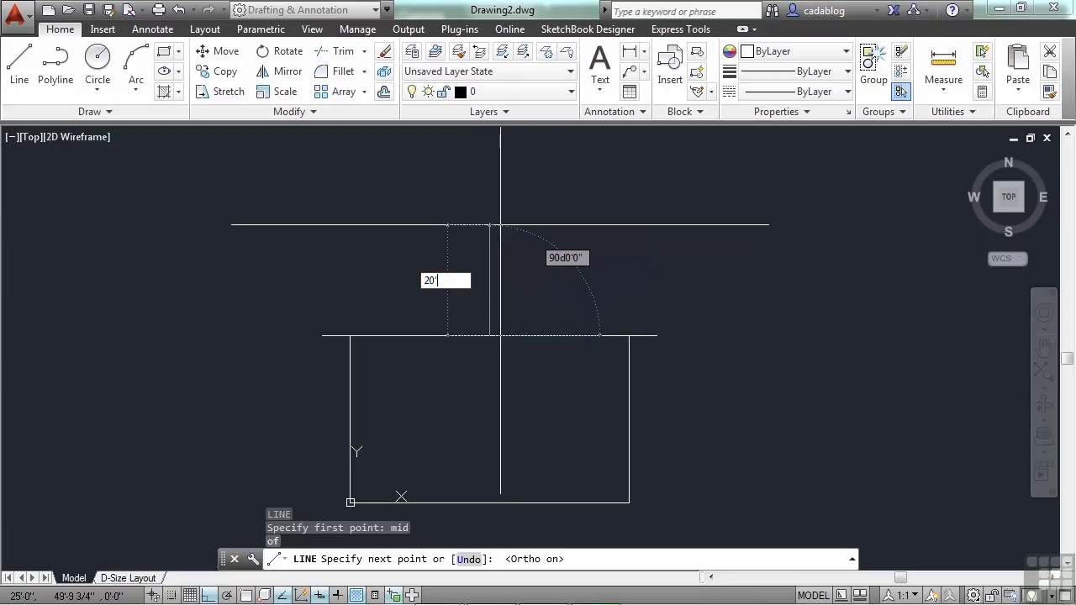
type("'")
key("Return")
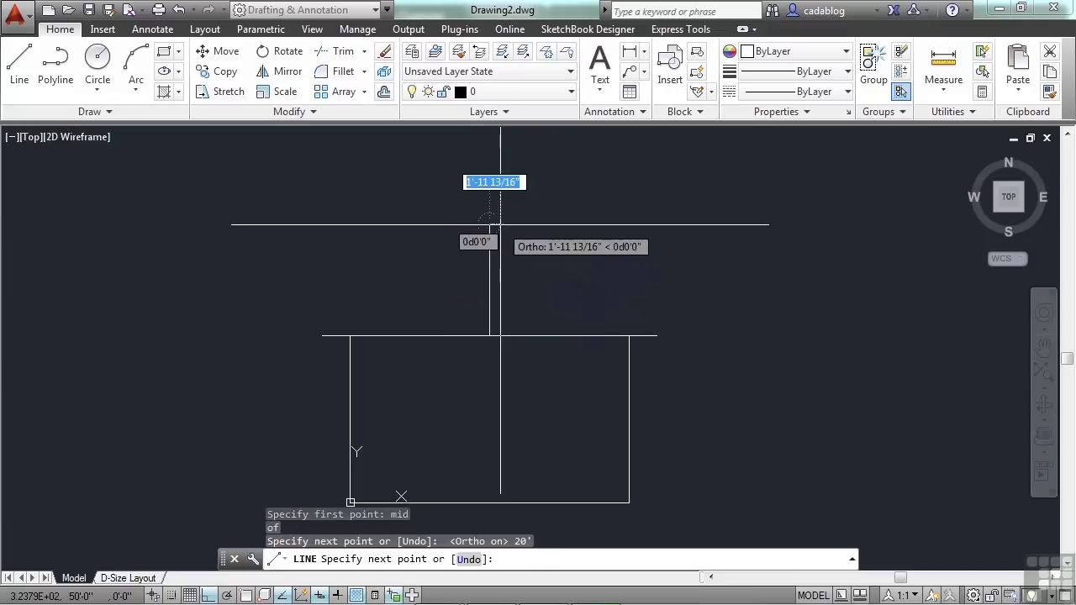
key("Return")
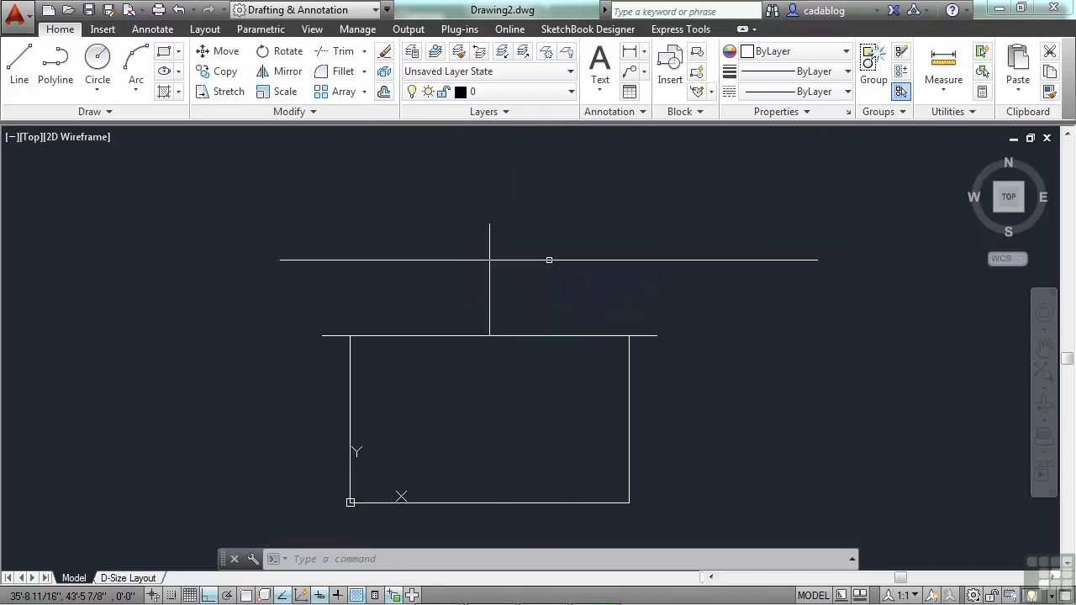
Step: Draw a roof slope from the right overhang's outer end to the top of the vertical line, using endpoint snaps
key("Return")
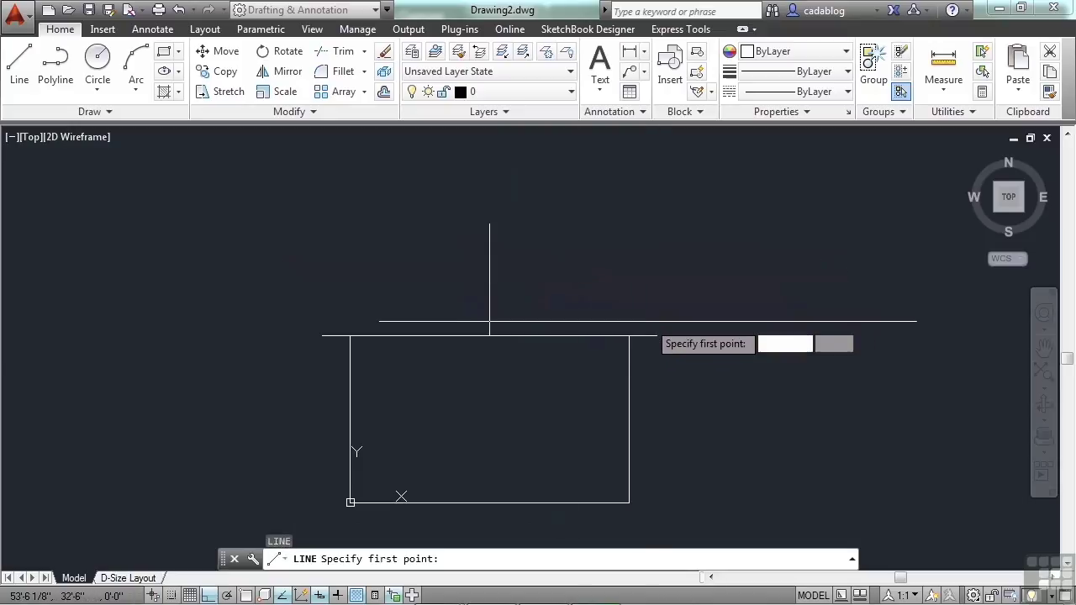
type("end")
key("Return")
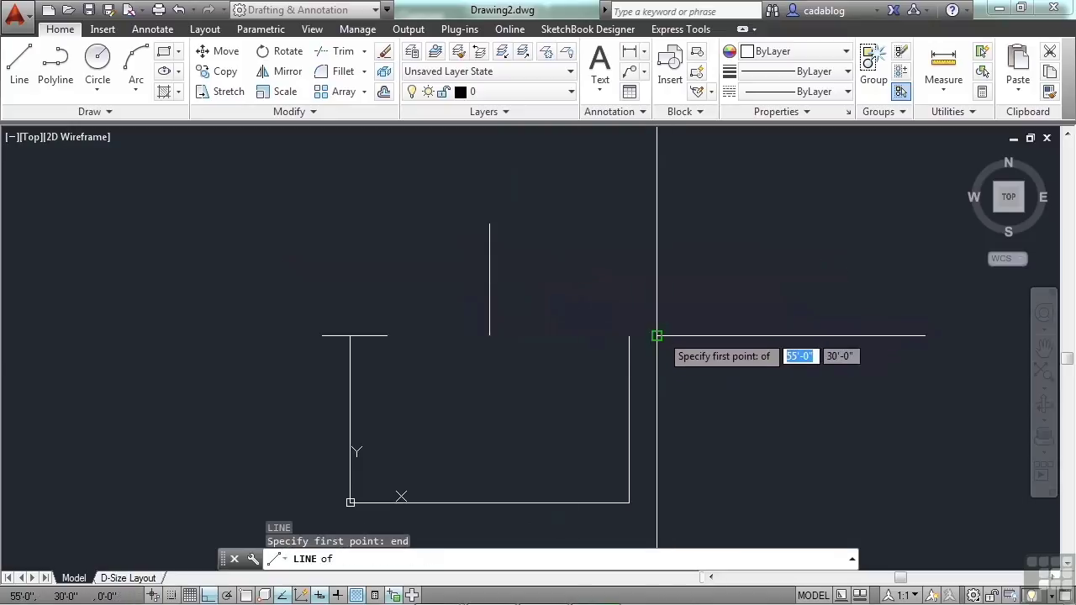
left_click(656, 335)
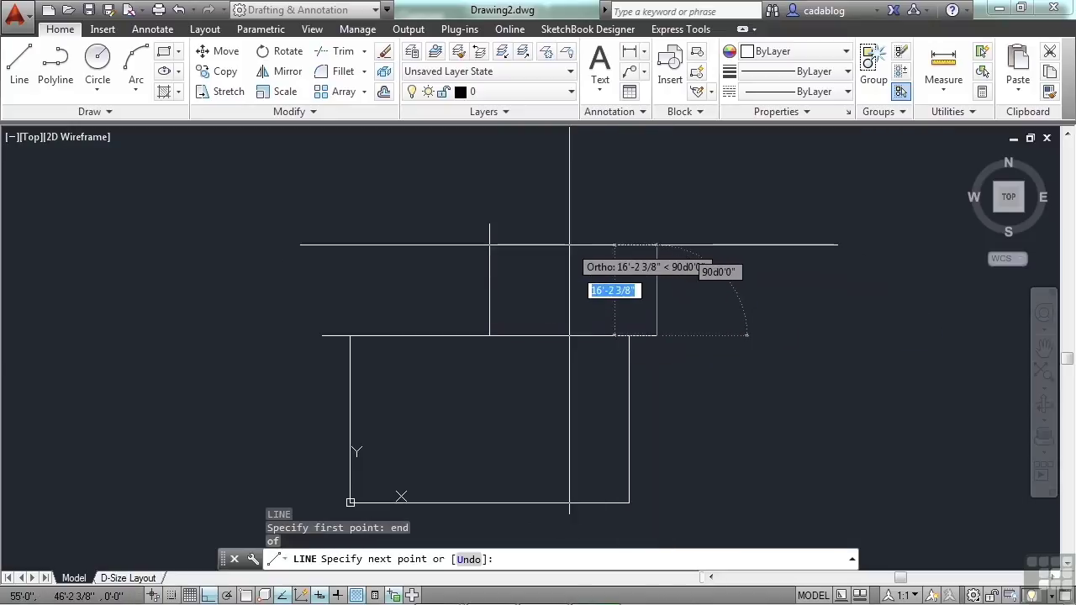
type("n")
key("BackSpace")
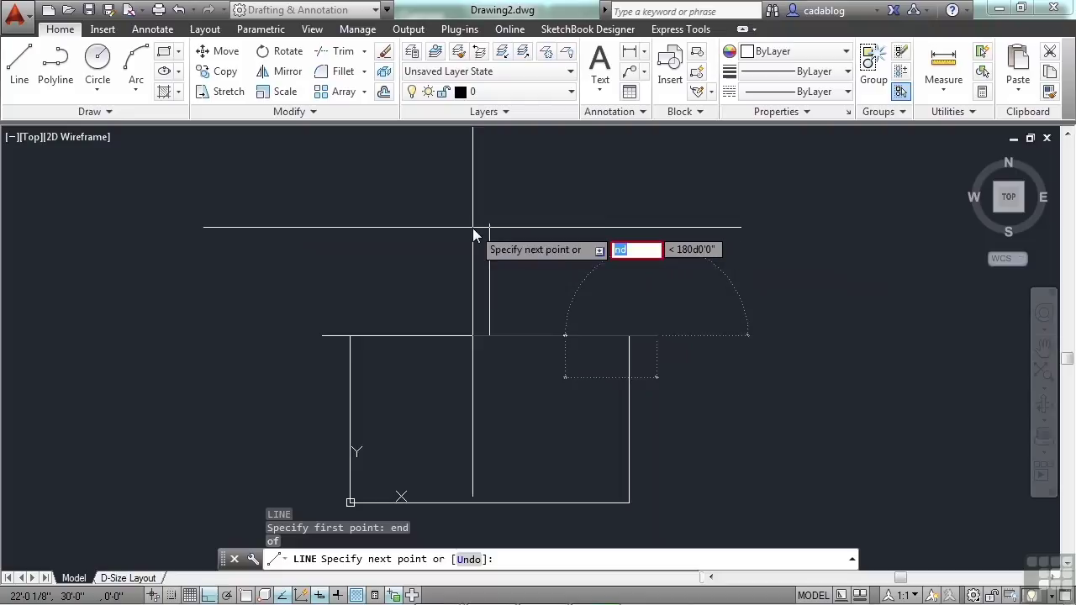
type("end")
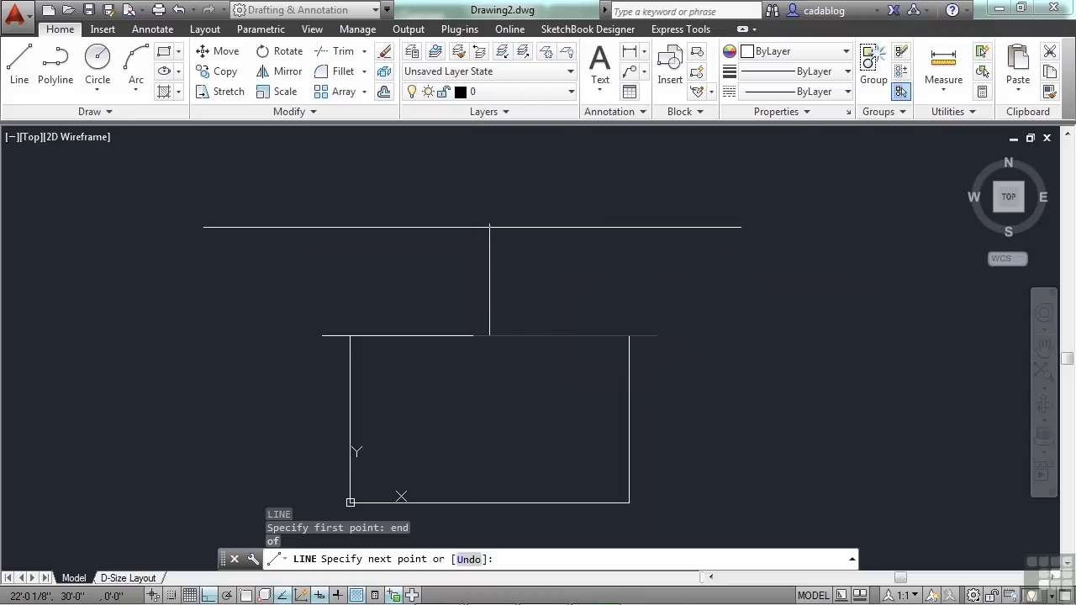
key("Return")
left_click(489, 224)
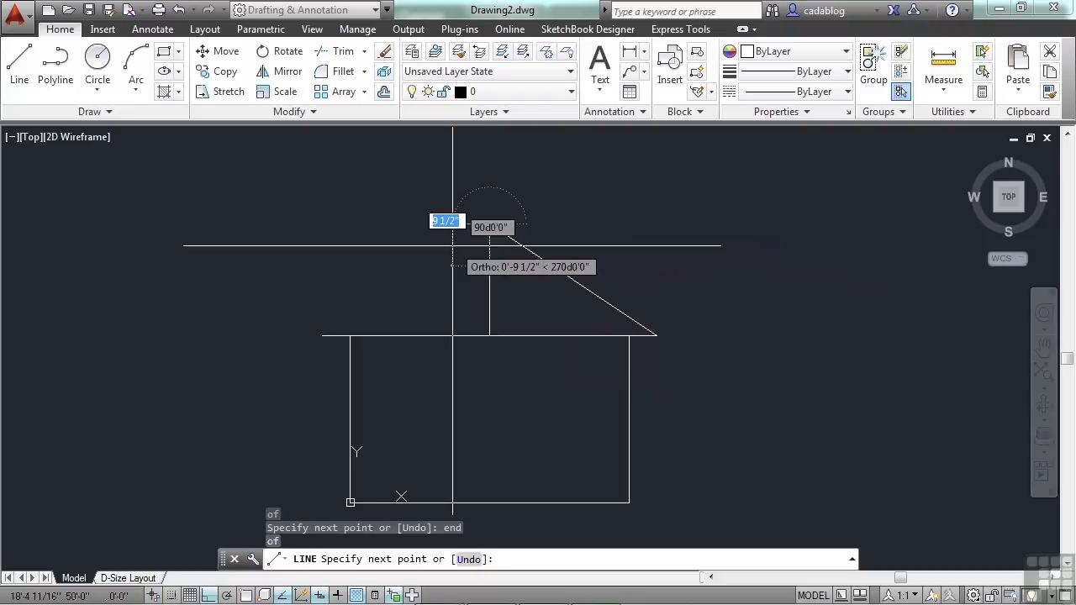
Step: Continue the roof line from the peak down to the left overhang's outer end using an endpoint snap
type("dnd")
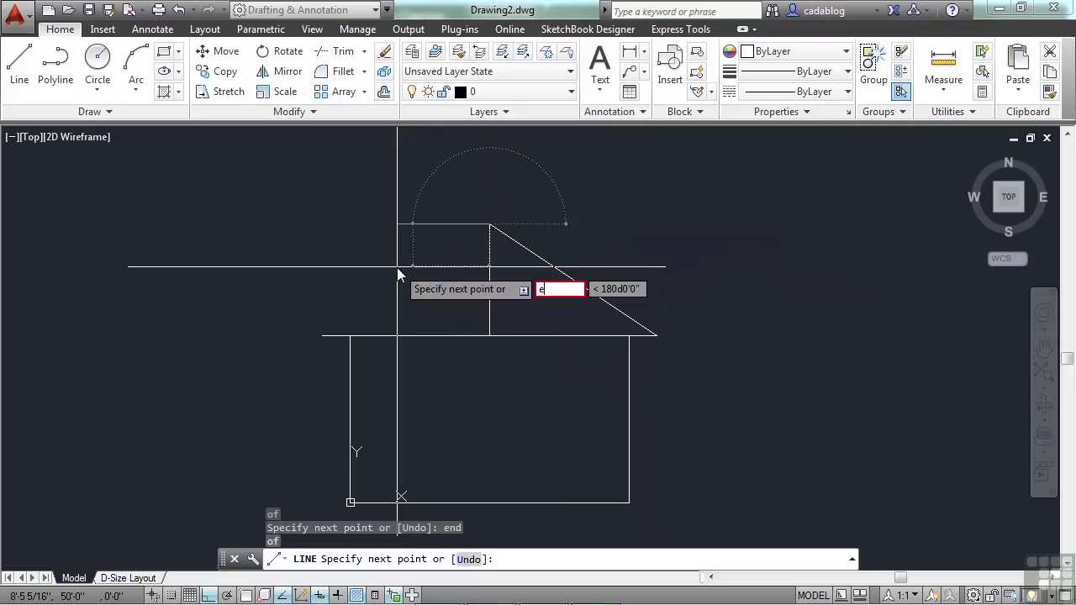
key("Return")
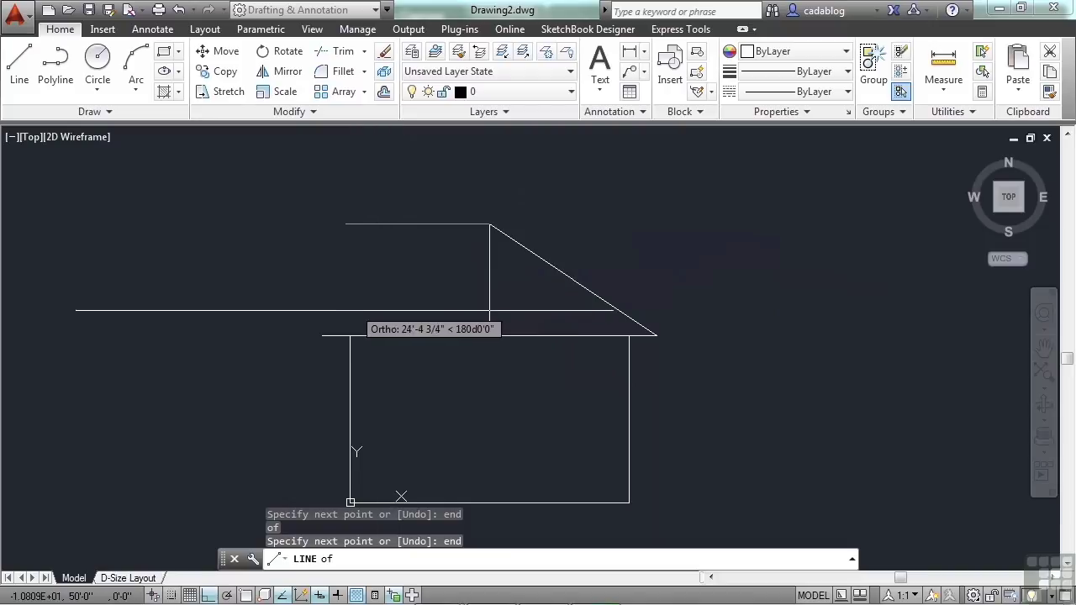
left_click(322, 335)
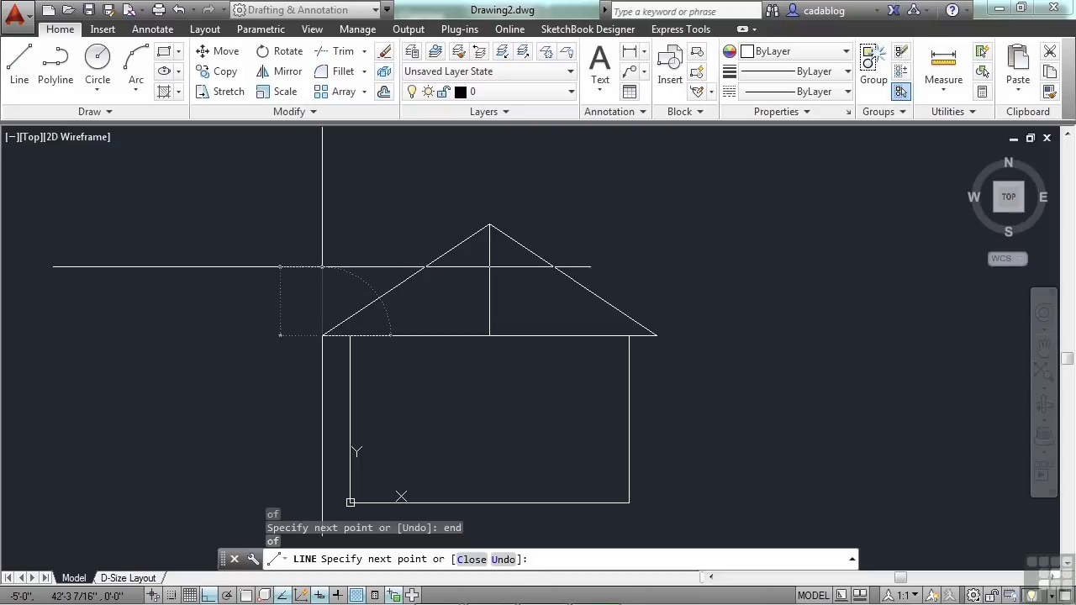
Step: End the roof line and erase the vertical construction line beneath the roof peak
key("Escape")
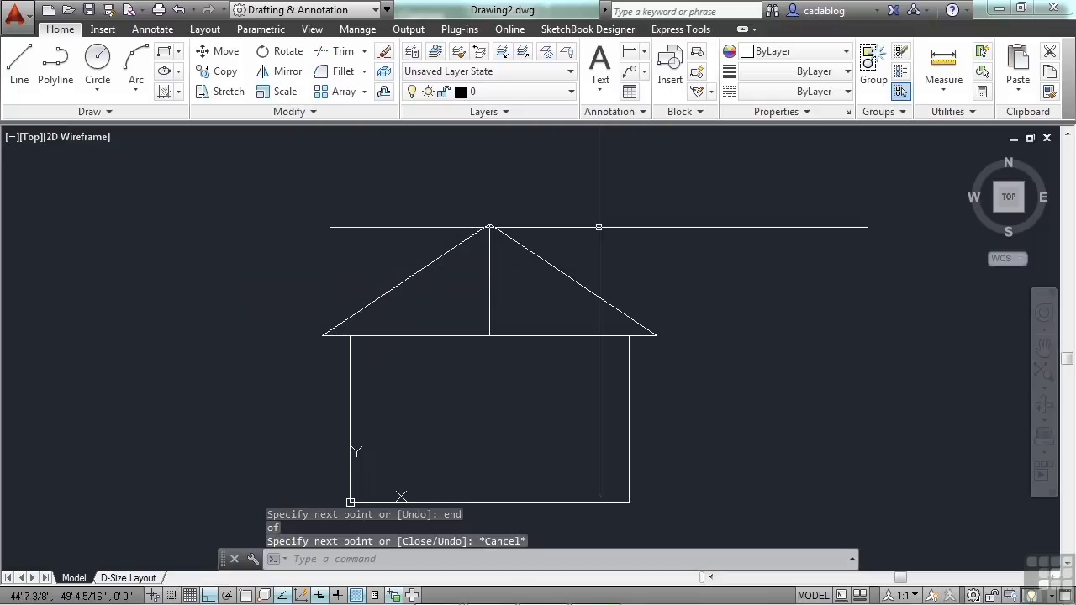
left_click(490, 290)
left_click(480, 308)
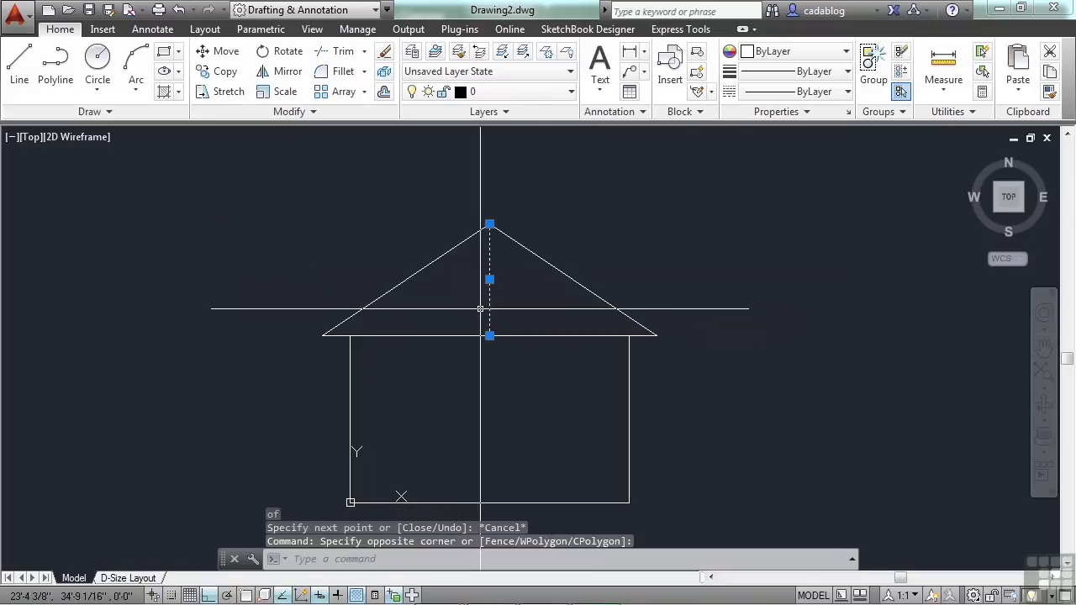
key("Delete")
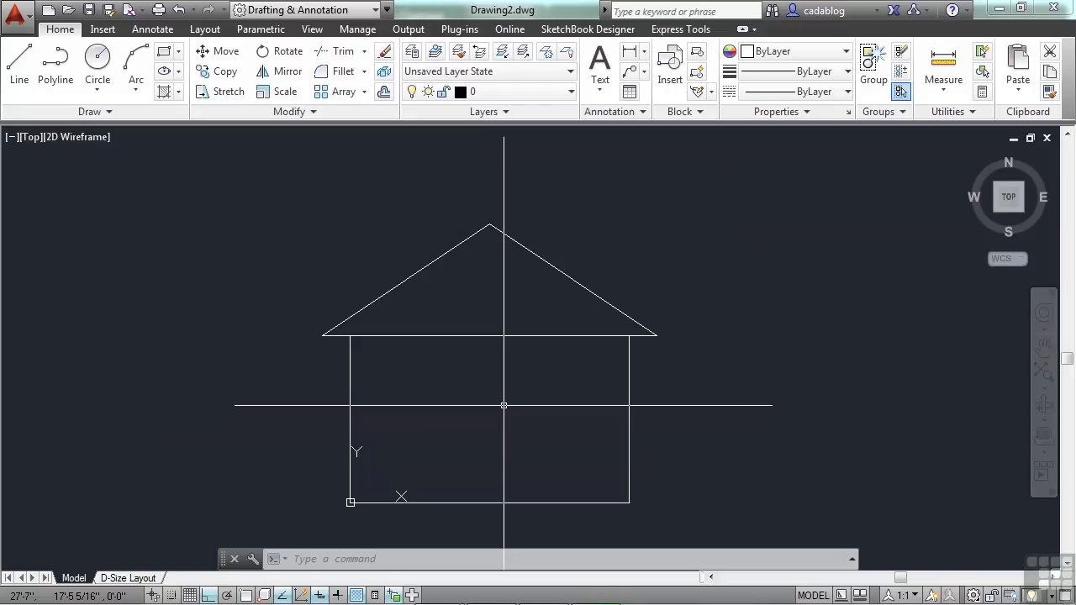
Step: Start a line at absolute coordinates 5,4 near the house's lower-left corner
scroll(503, 405, "down", 2)
middle_click_drag(516, 406, 527, 350)
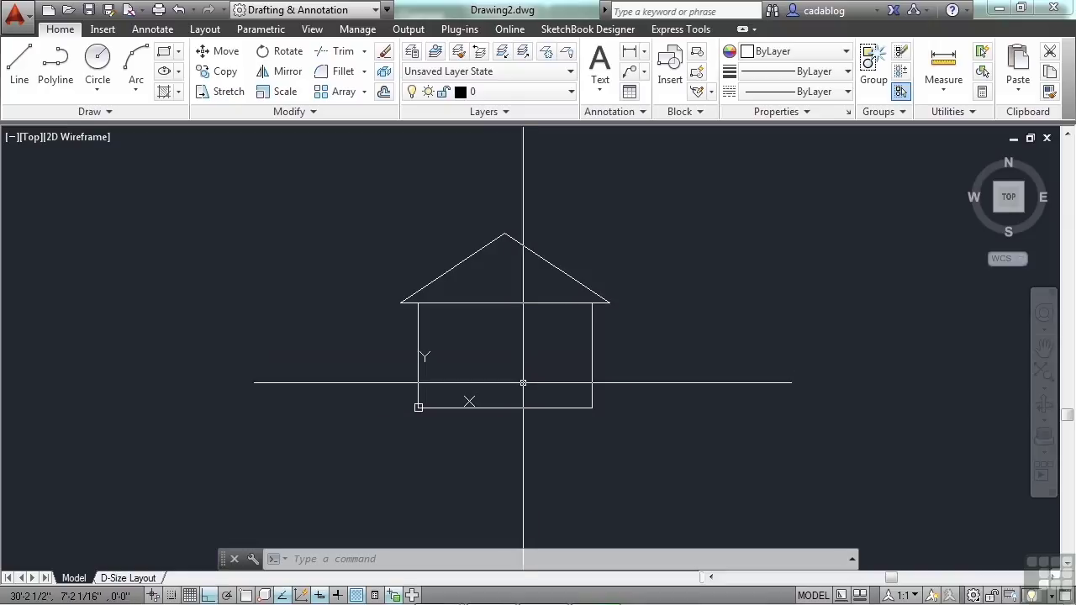
scroll(523, 383, "up", 2)
scroll(523, 384, "up", 2)
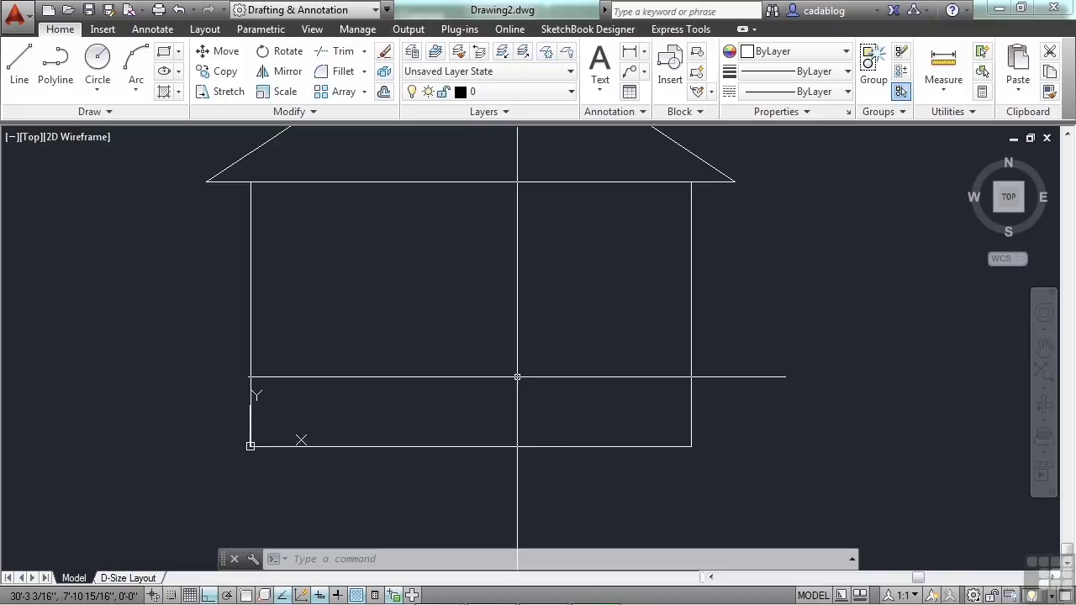
type("lin")
key("Return")
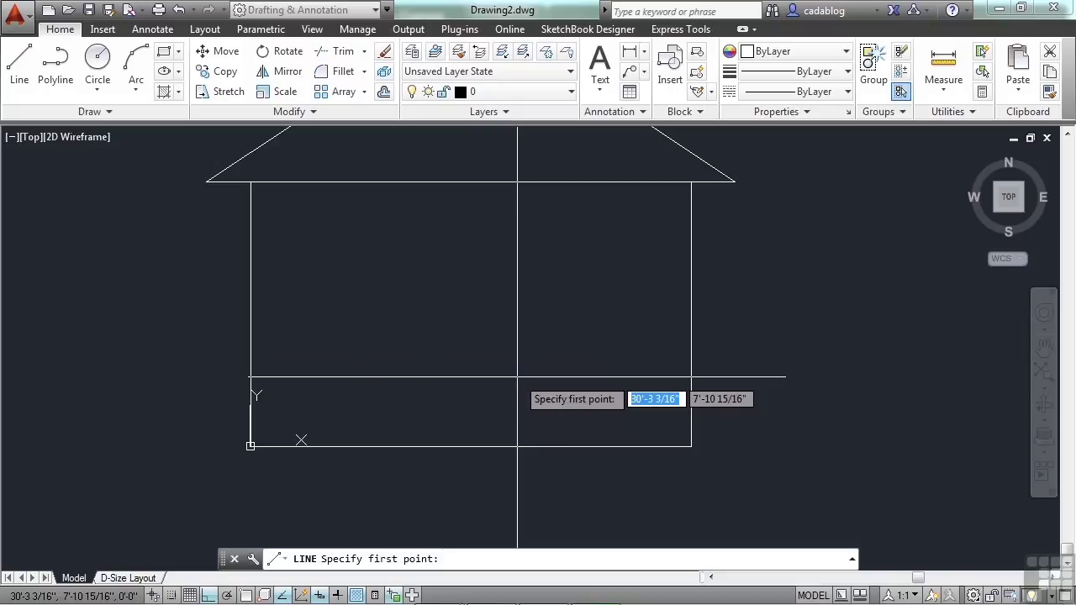
type("5")
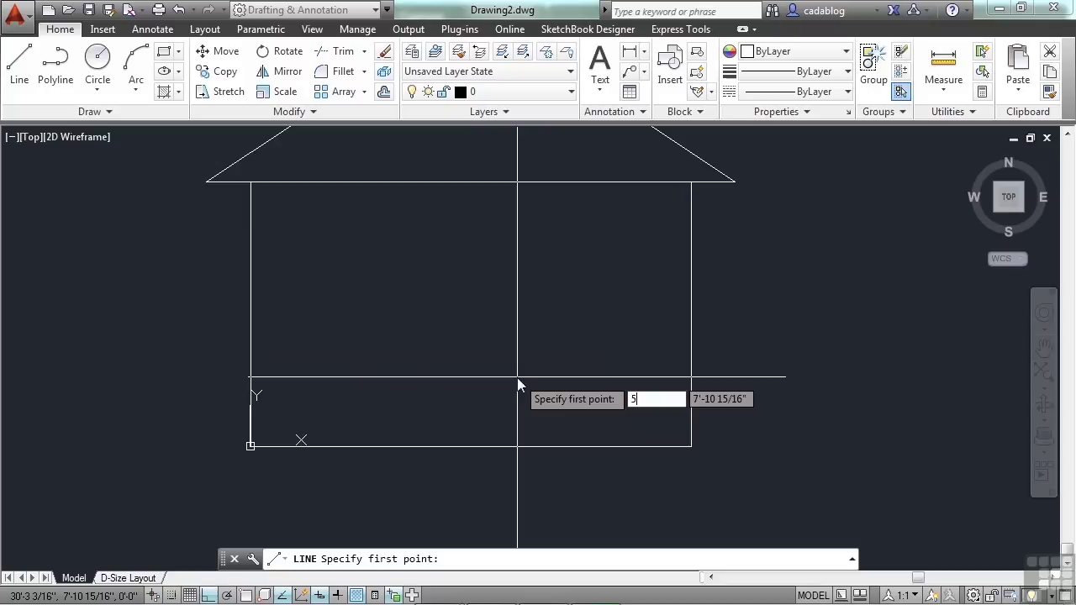
key("Tab")
type("4")
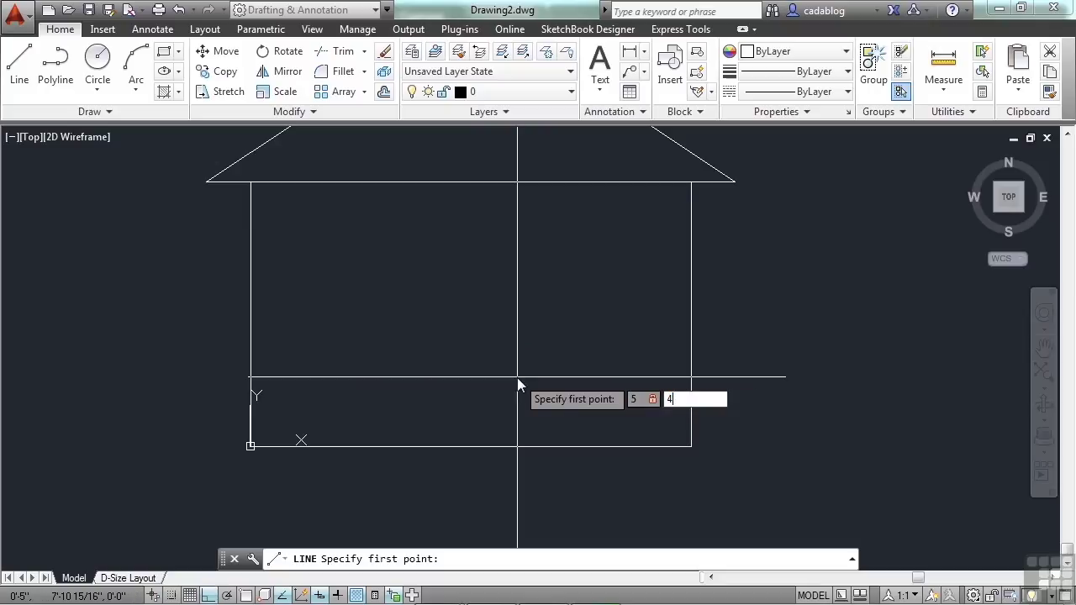
key("Return")
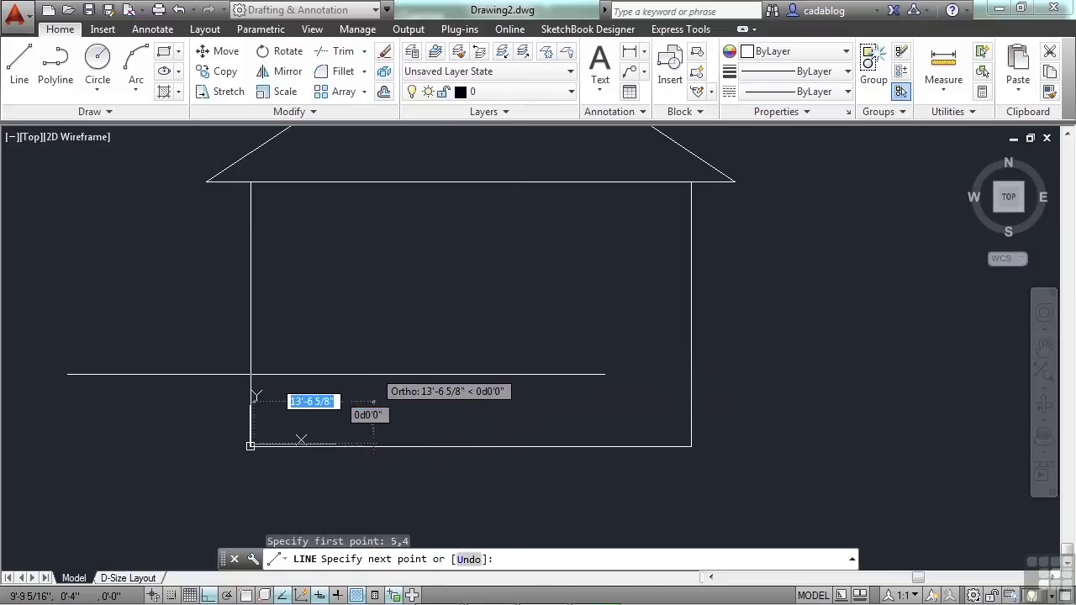
Step: Finish the line at relative coordinates @6,4 from its start point
scroll(226, 432, "up", 6)
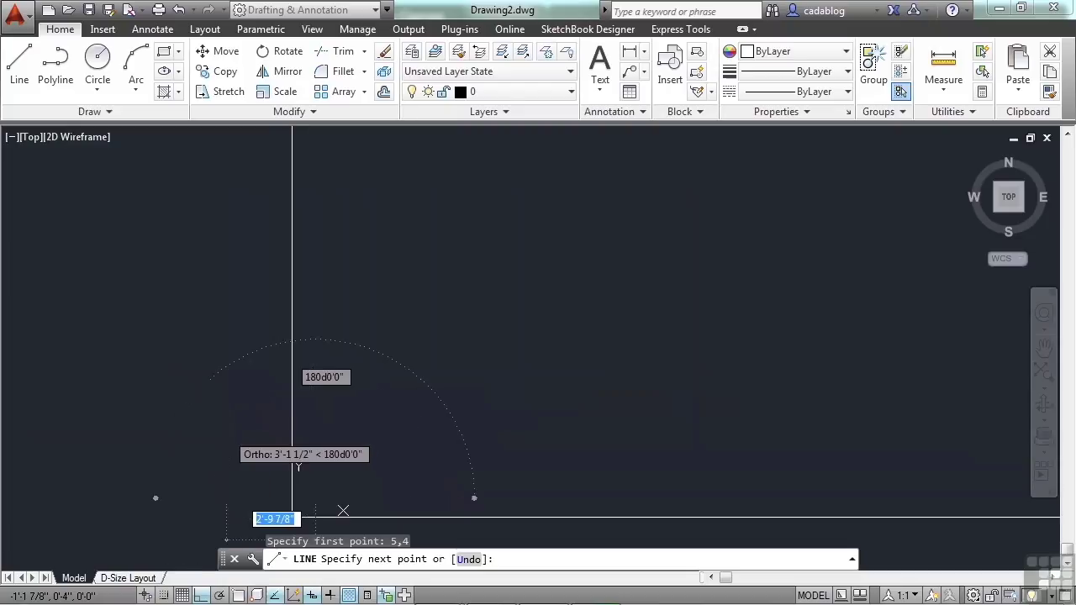
middle_click_drag(406, 398, 422, 249)
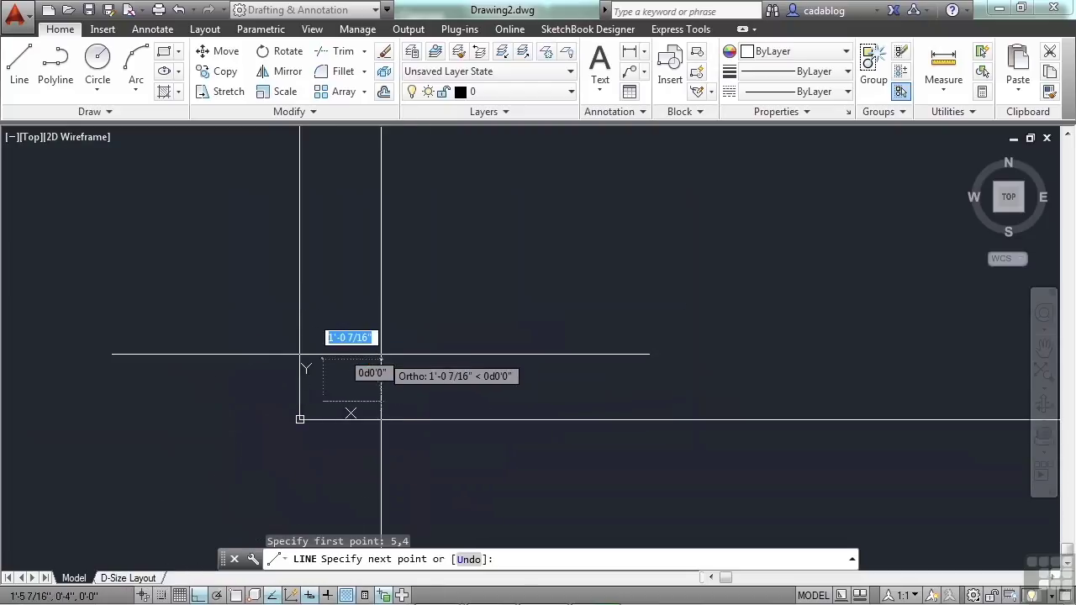
type("6,4")
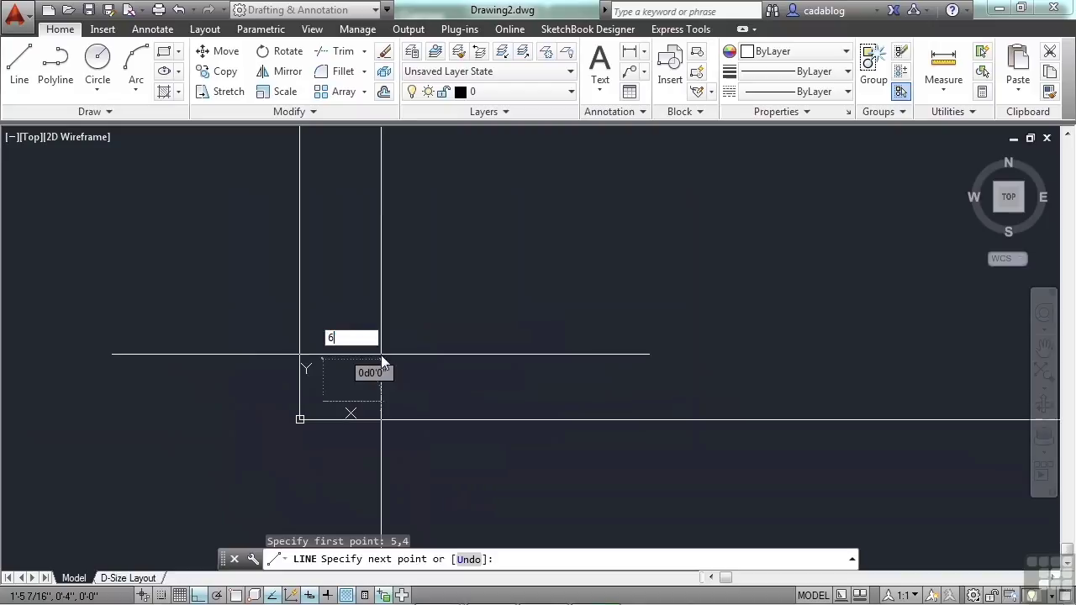
key("Return")
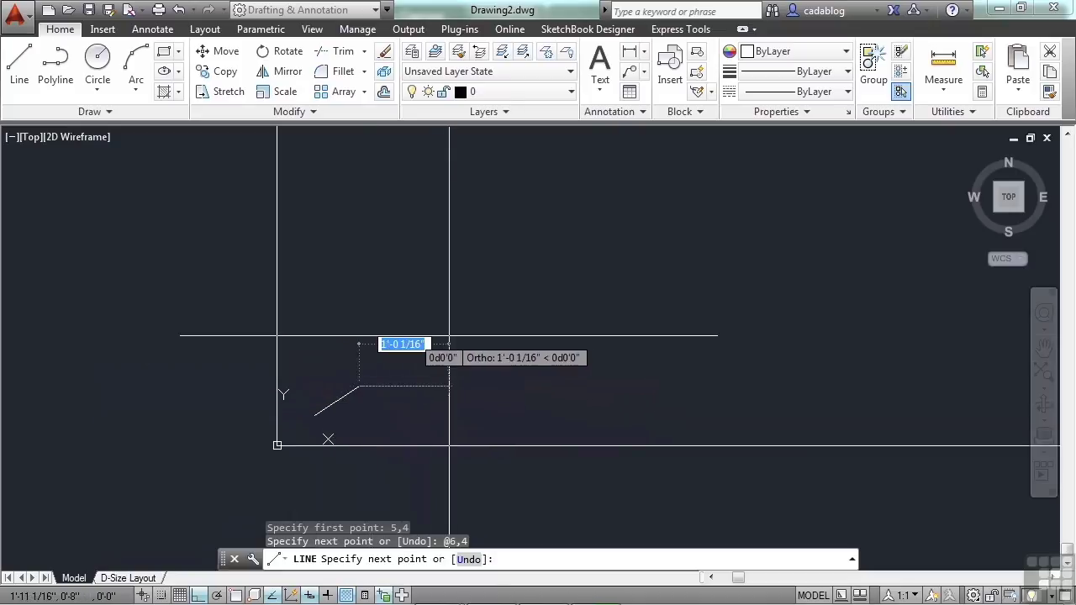
key("Return")
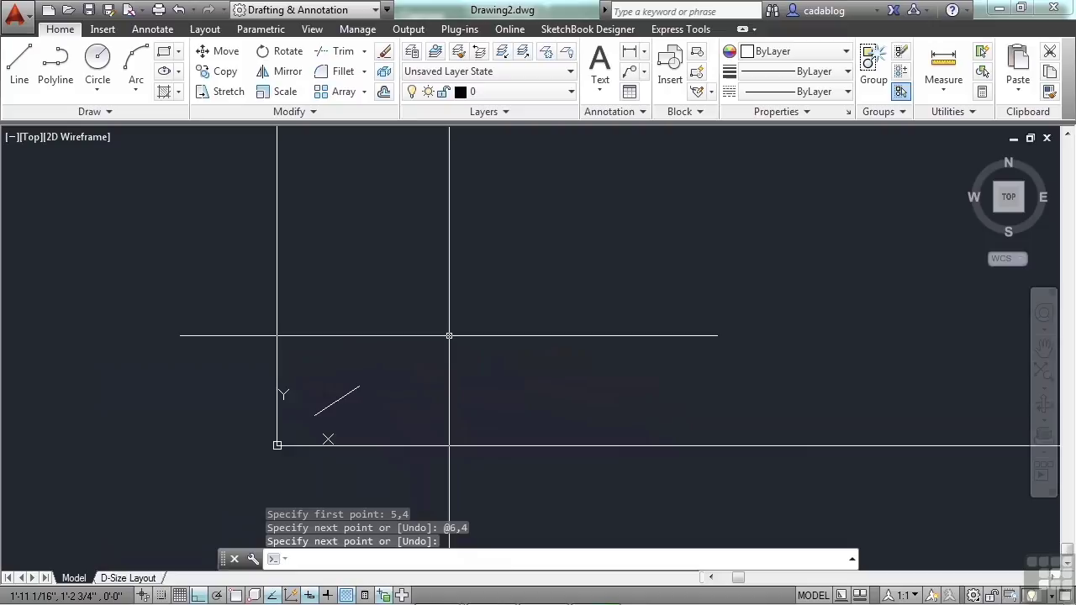
Step: Draw a second line from absolute point 5,4 to absolute point 6,4, using the # prefix for the endpoint
type("line")
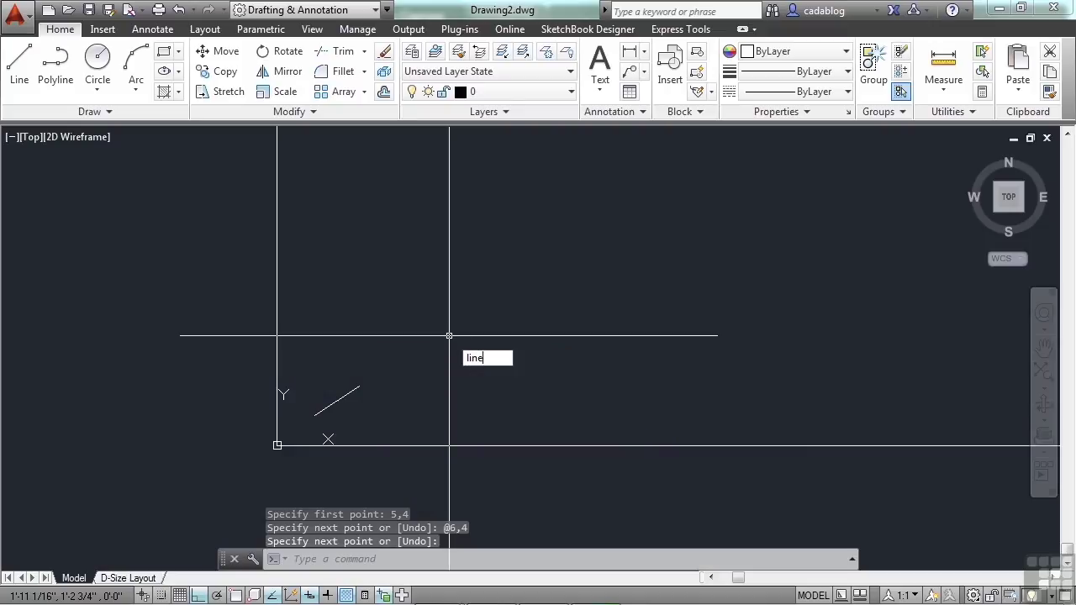
key("Return")
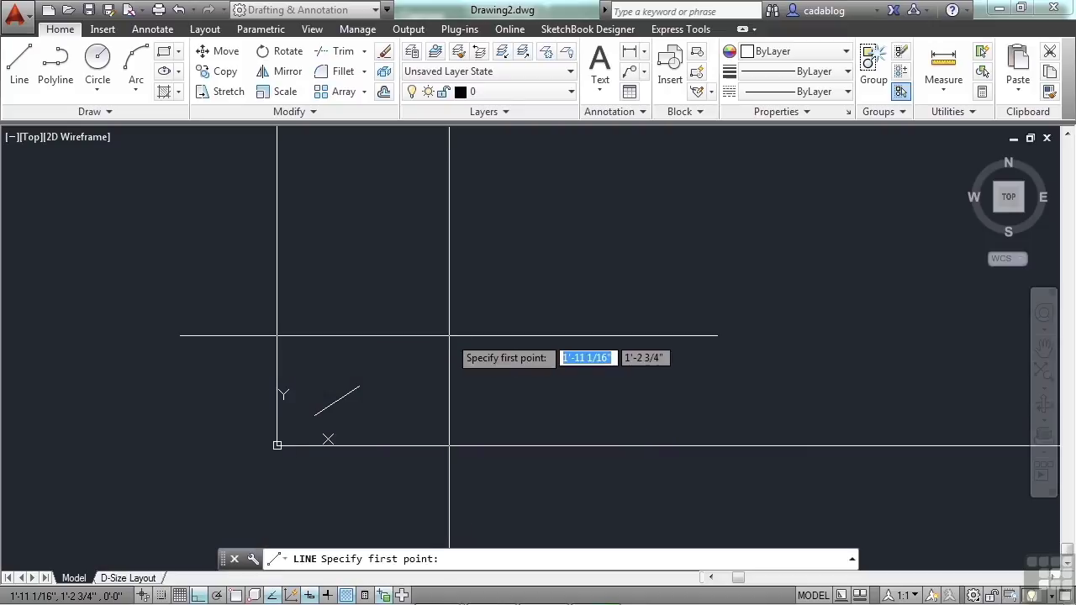
type("5")
key("Tab")
type("4")
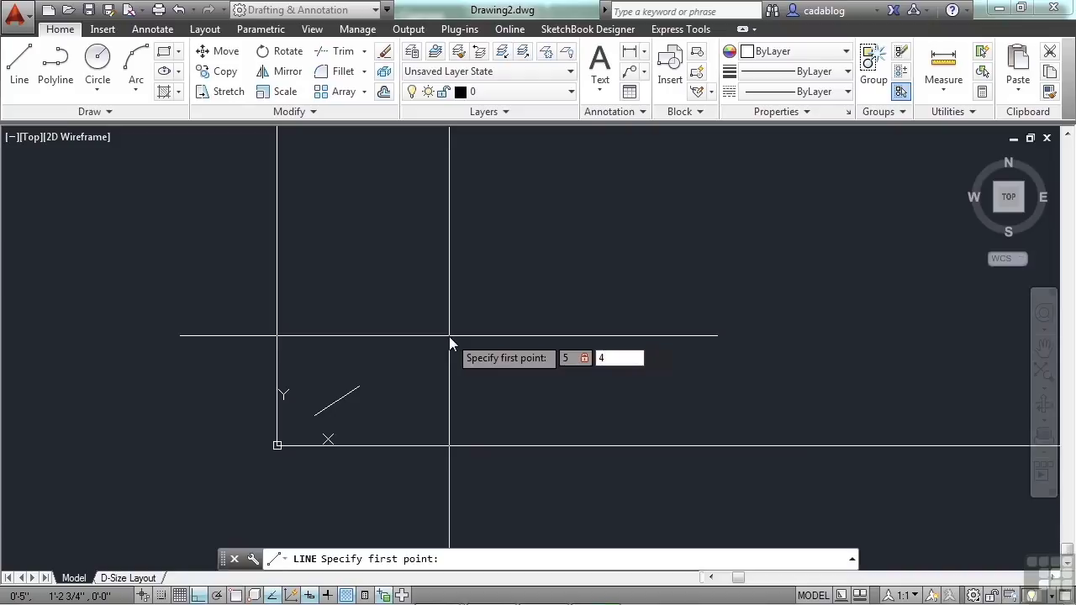
key("Return")
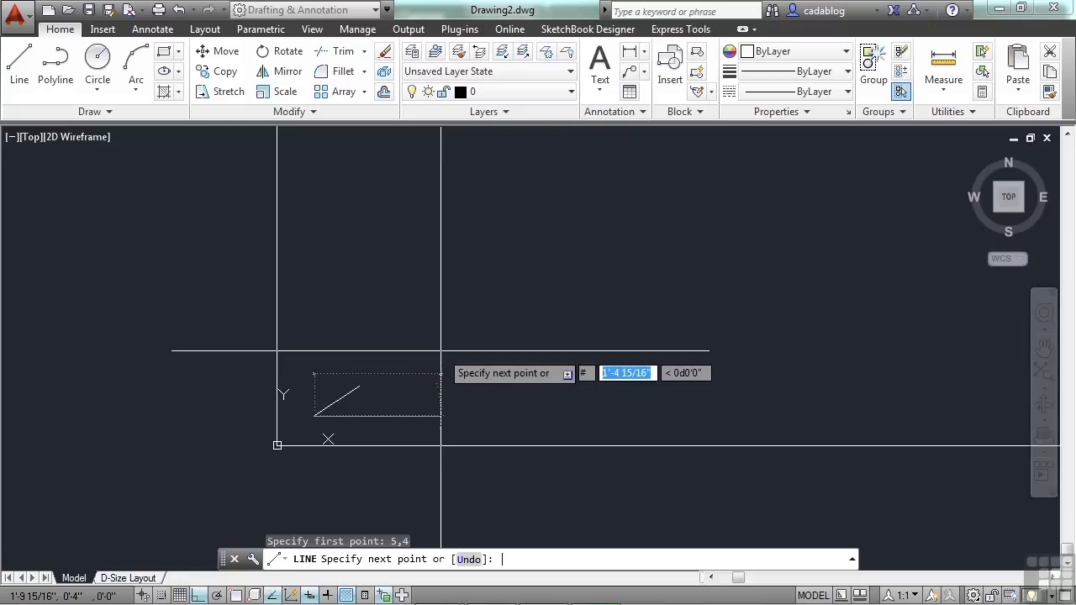
type("6")
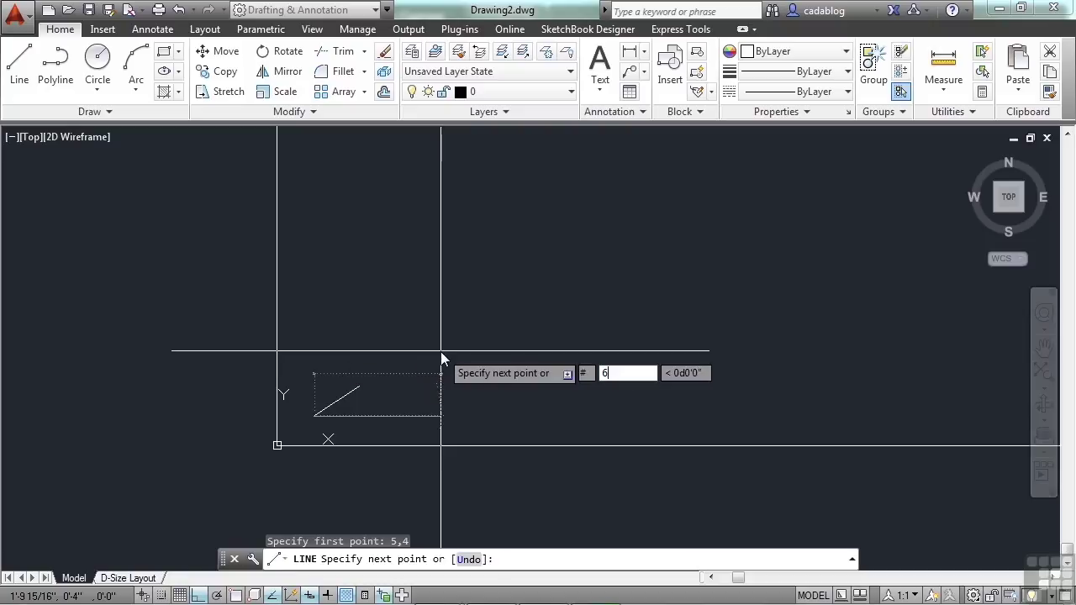
key("Tab")
type("4")
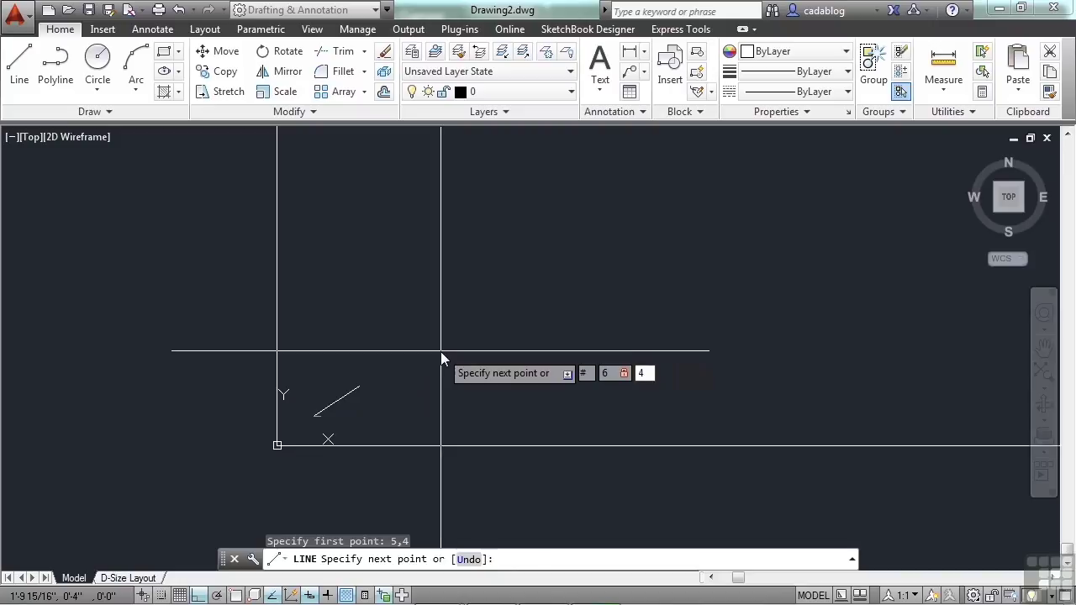
key("Return")
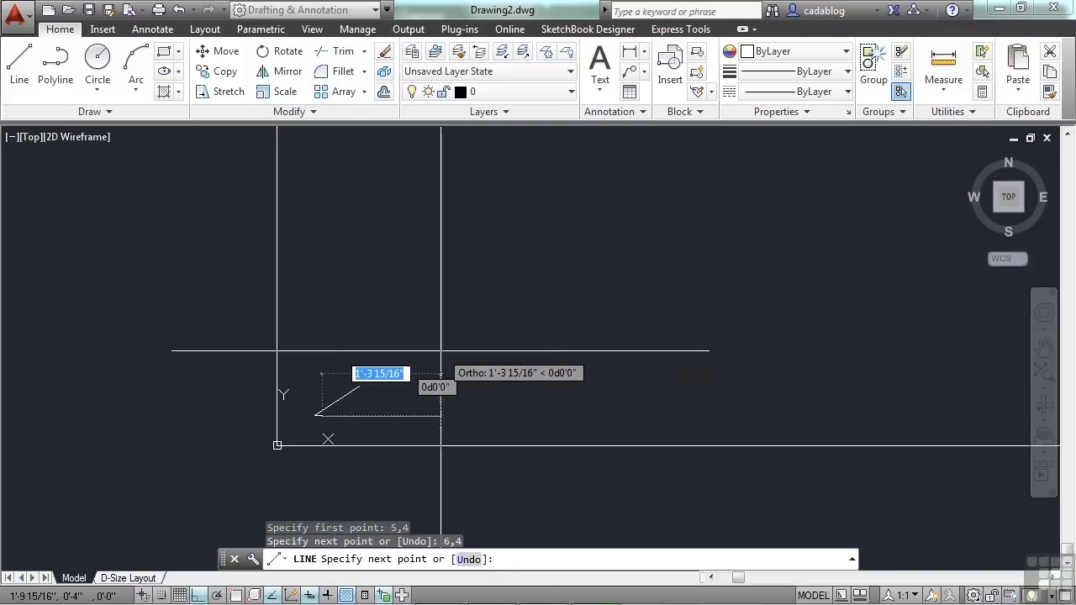
scroll(312, 427, "up", 8)
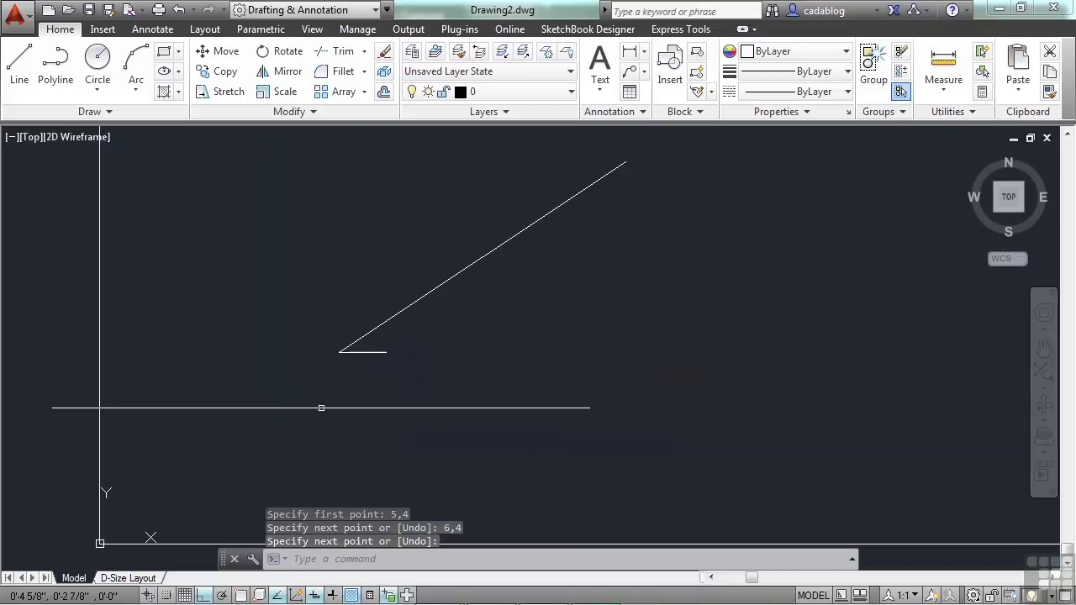
key("Return")
Step: Select the sloped and the short horizontal line, examine their start and end grips to compare relative and absolute endpoints, and clear the selection
left_click(371, 353)
left_click(357, 355)
left_click(346, 342)
left_click(338, 351)
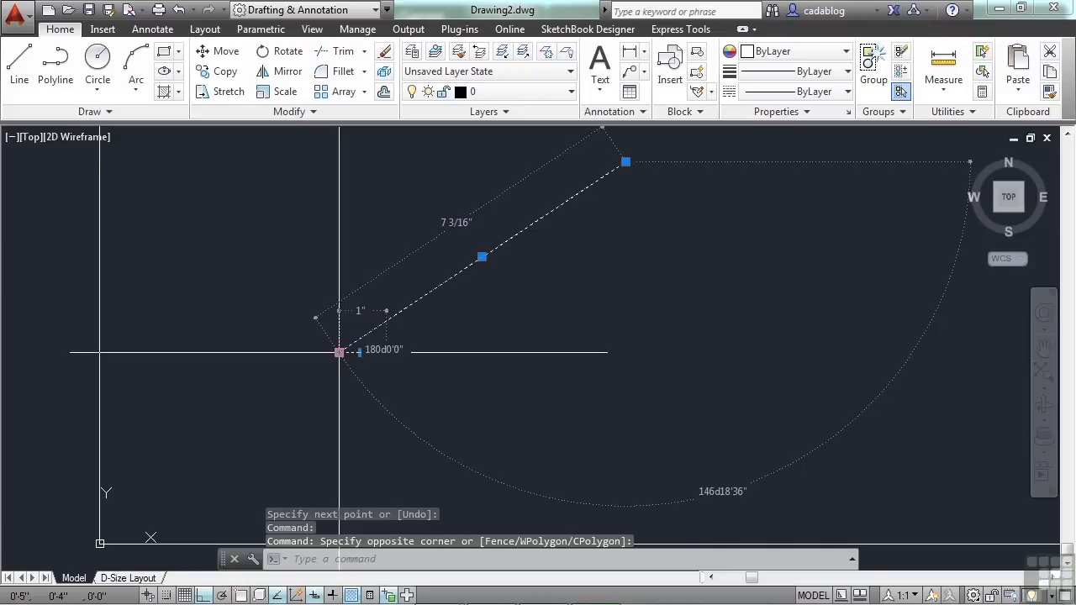
left_click(338, 352)
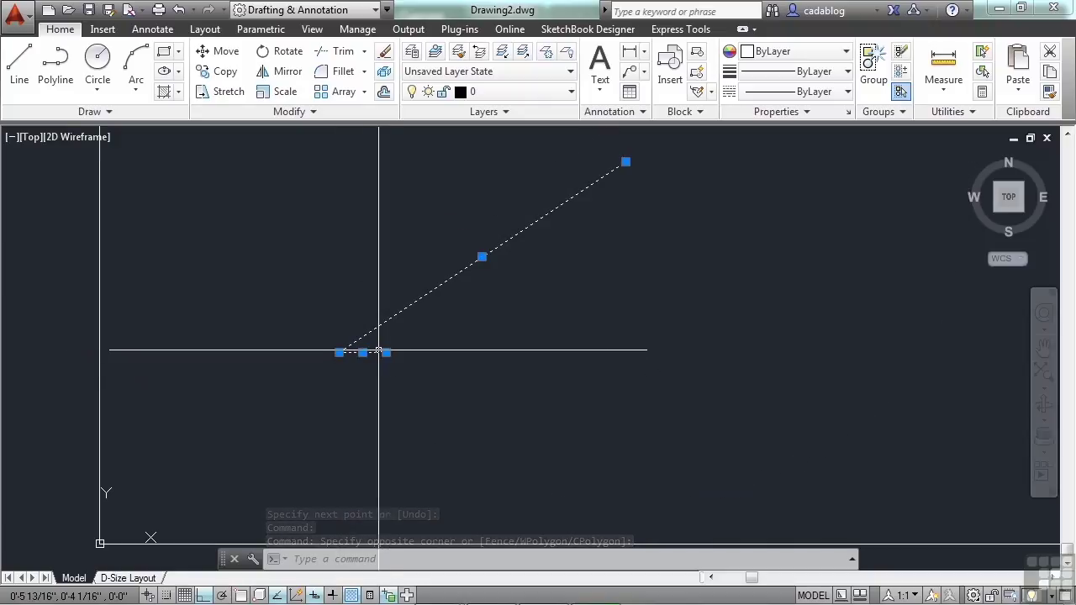
mouse_move(386, 352)
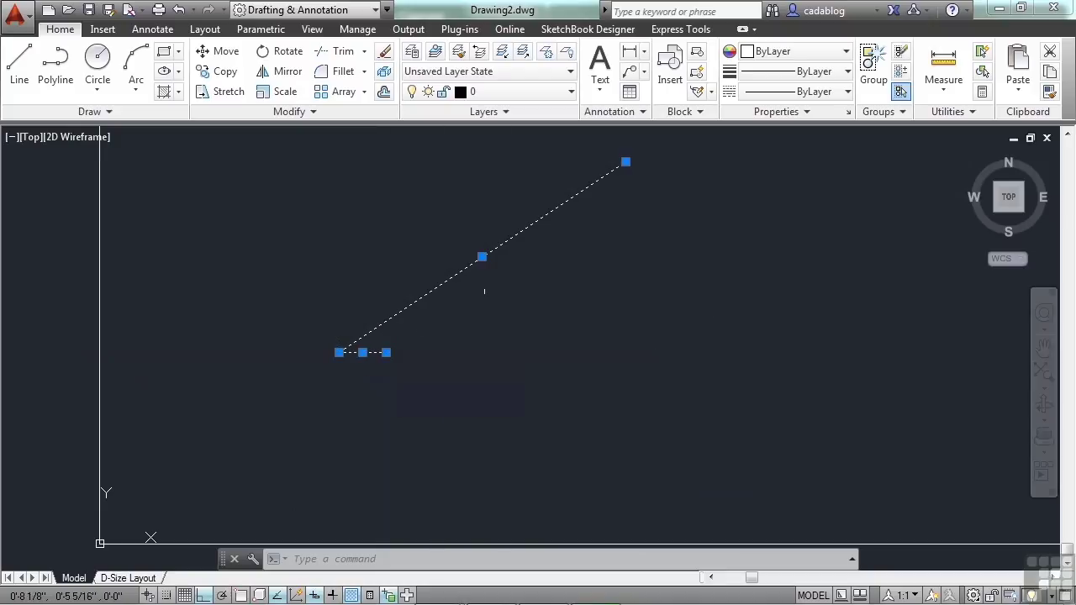
mouse_move(625, 162)
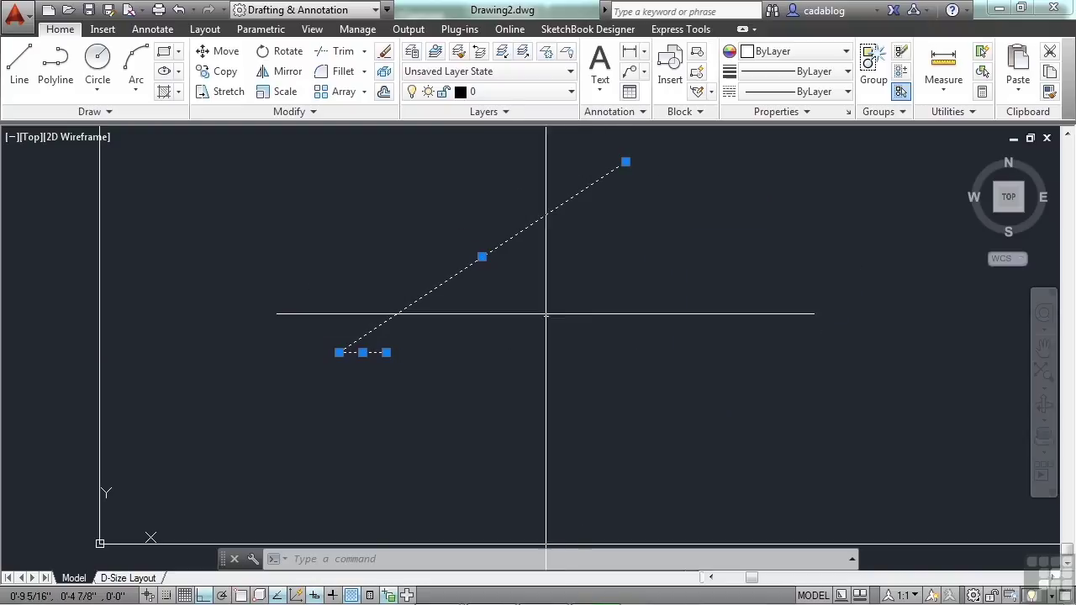
key("Escape")
key("Escape")
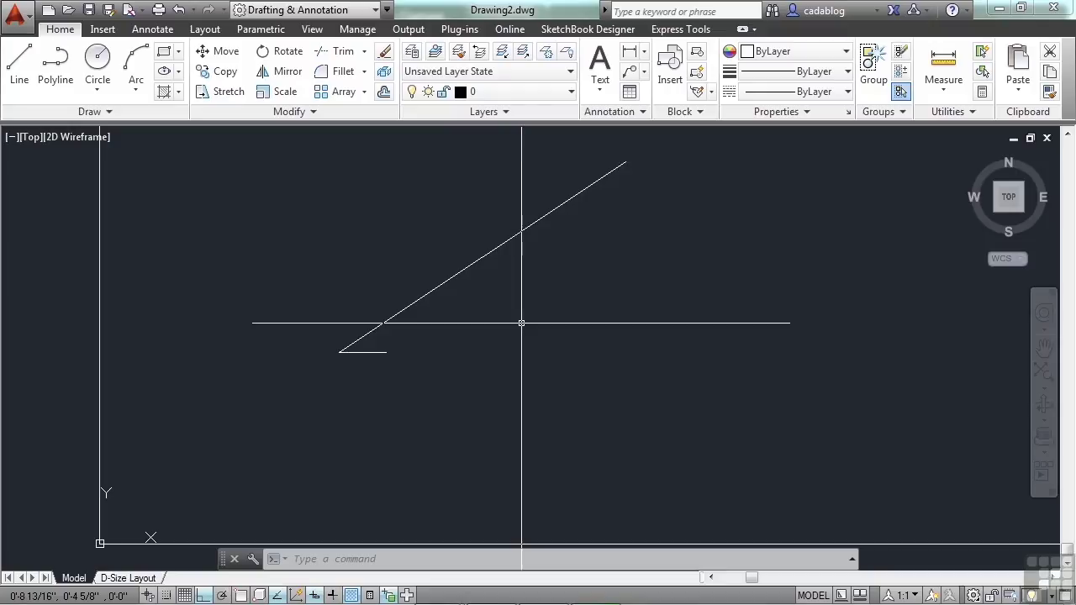
Step: Toggle Ortho mode off and on while drawing a horizontal line about 1'-7" long beside the two short lines
type("l")
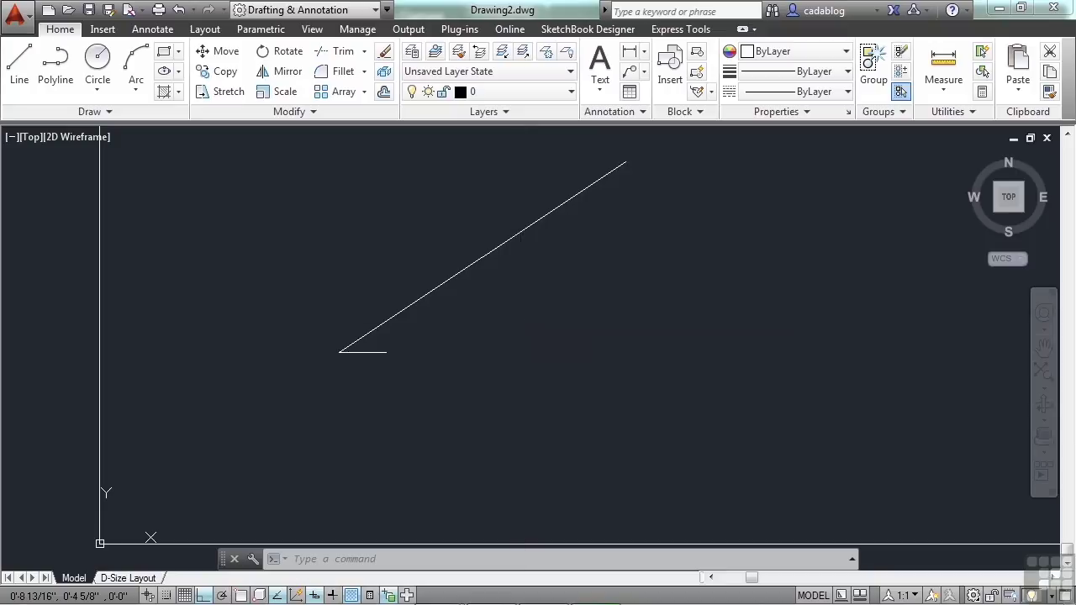
key("Return")
left_click(521, 322)
scroll(521, 322, "down", 2)
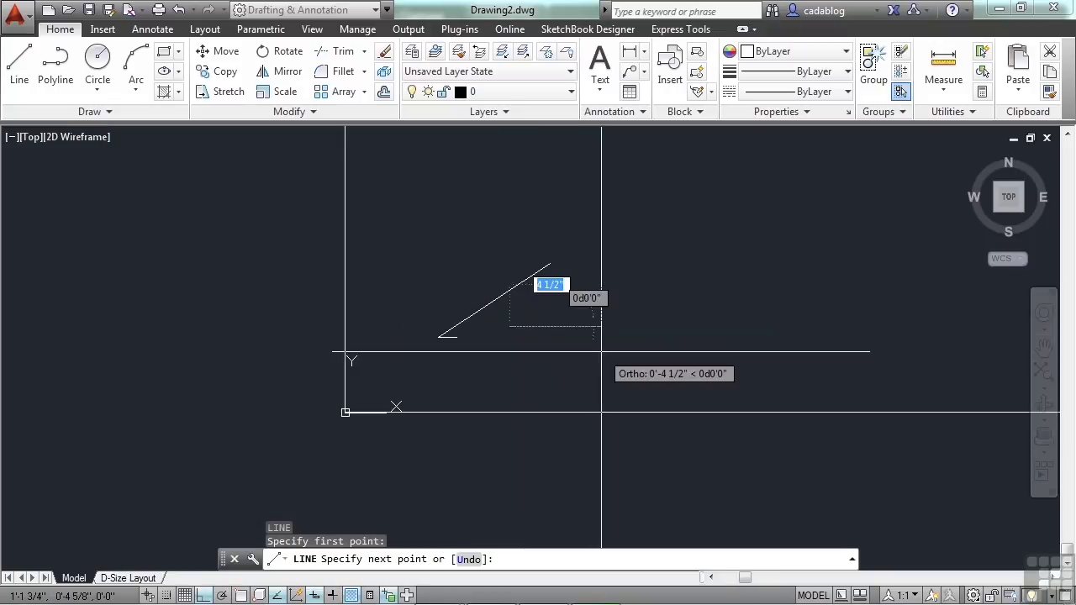
key("F8")
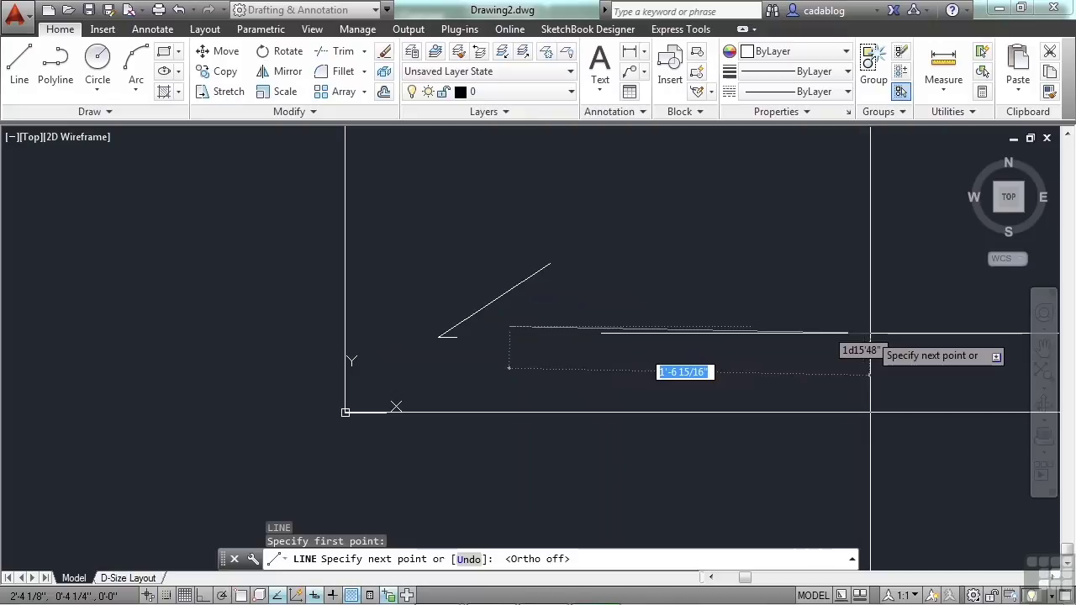
key("F8")
left_click(871, 327)
key("Return")
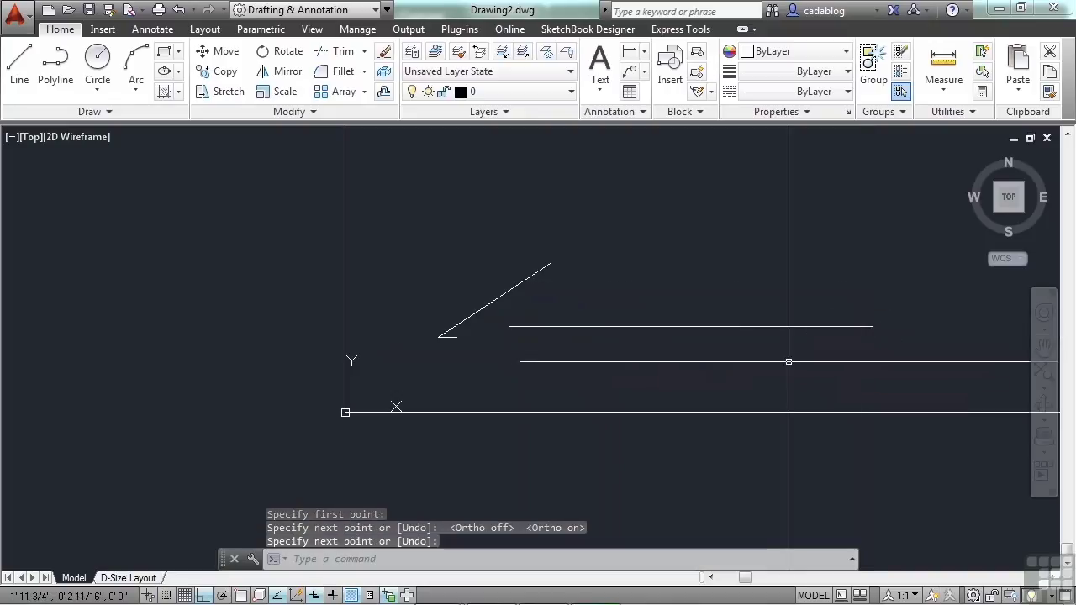